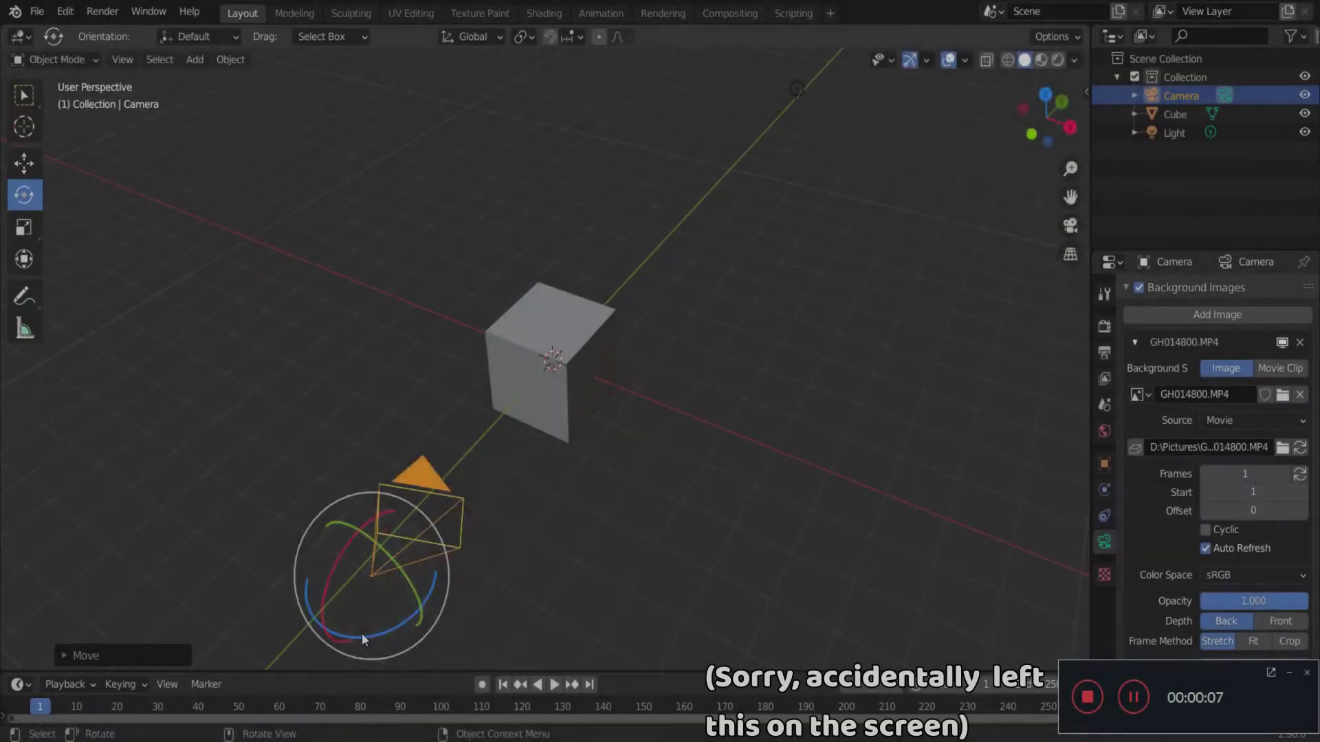
# Step: Reposition the camera to line the cube up with the room footage shown in the camera's background
pyautogui.press('KP_0')
pyautogui.press('g')
pyautogui.click(589, 404)
pyautogui.press('g')
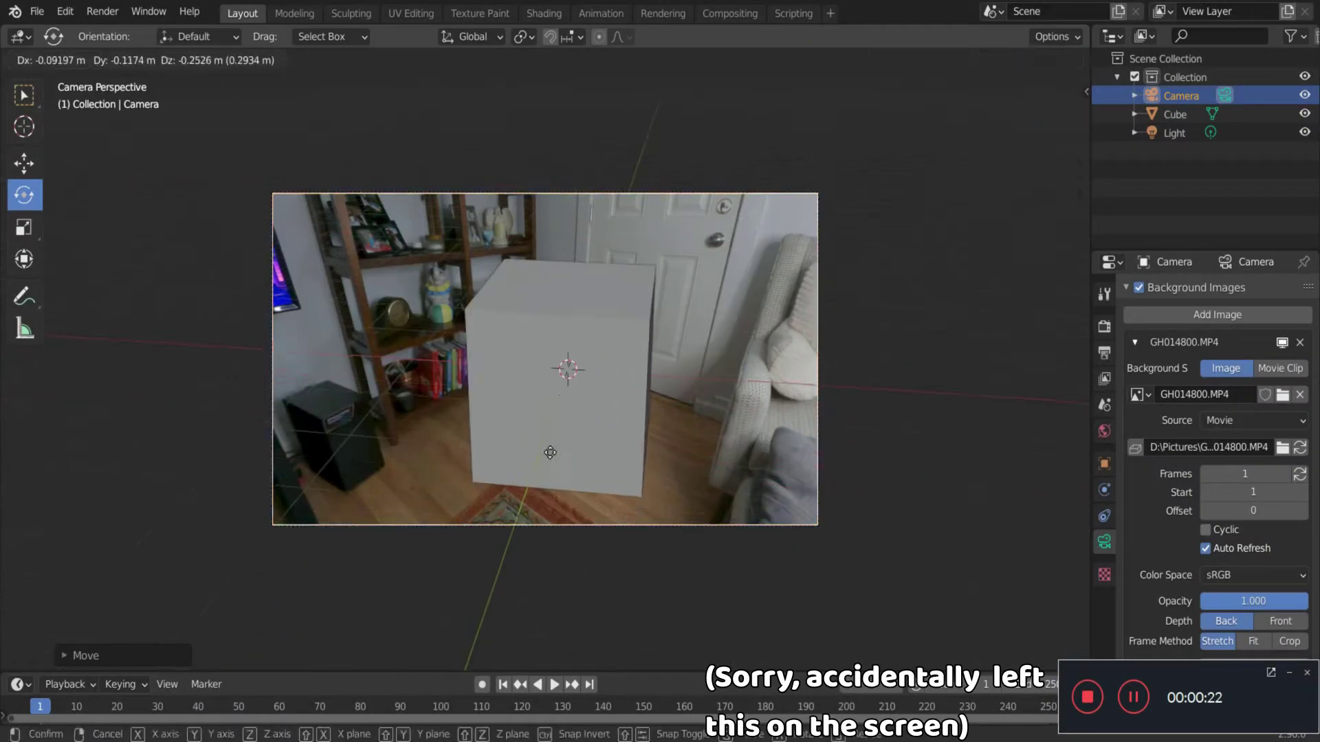
pyautogui.click(566, 371)
pyautogui.moveTo(566, 371); pyautogui.dragTo(440, 385, button='middle')
pyautogui.click(24, 163)
pyautogui.moveTo(268, 405); pyautogui.dragTo(298, 404)
pyautogui.press('KP_0')
pyautogui.click(65, 656)
pyautogui.moveTo(218, 609)
pyautogui.mouseDown()
pyautogui.moveTo(200, 609)
pyautogui.moveTo(254, 609)
pyautogui.moveTo(231, 609)
pyautogui.mouseUp()
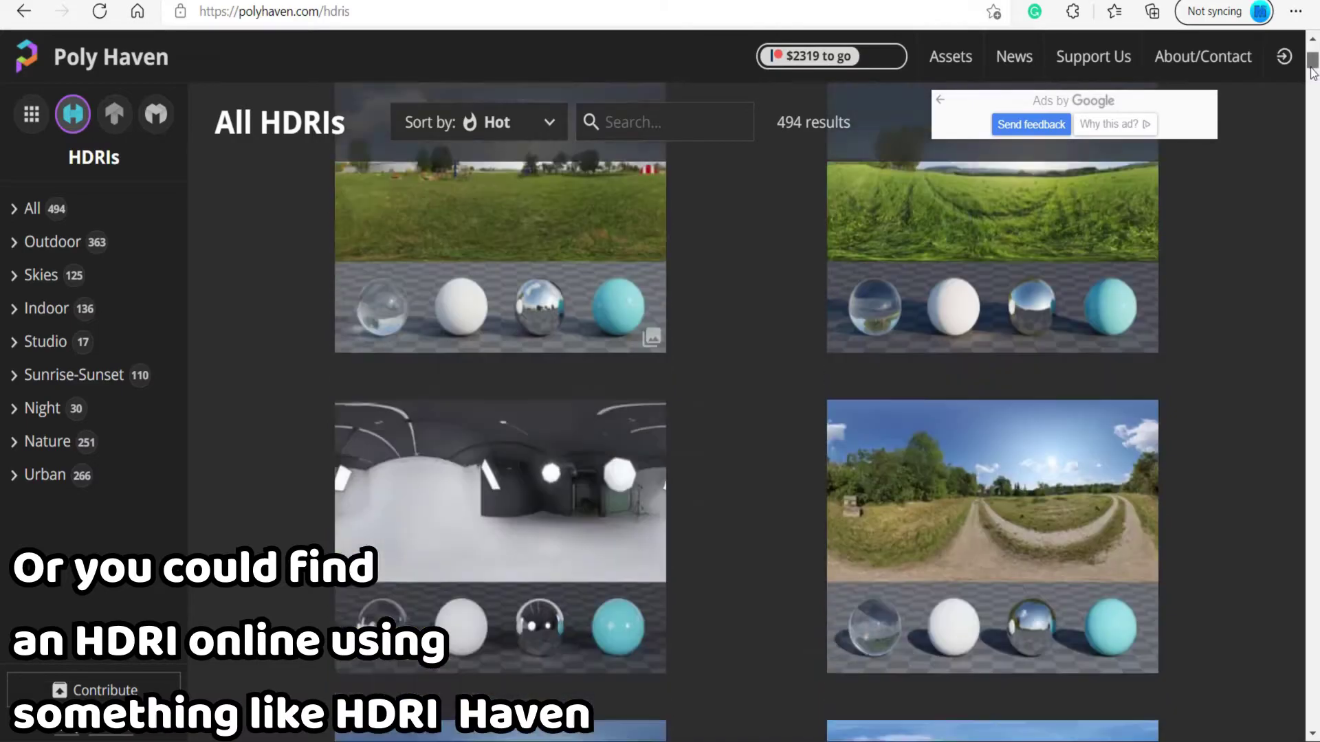
# Step: Switch to the Poly Haven website and browse its collection of HDRIs
pyautogui.moveTo(1313, 72); pyautogui.dragTo(1283, 132)
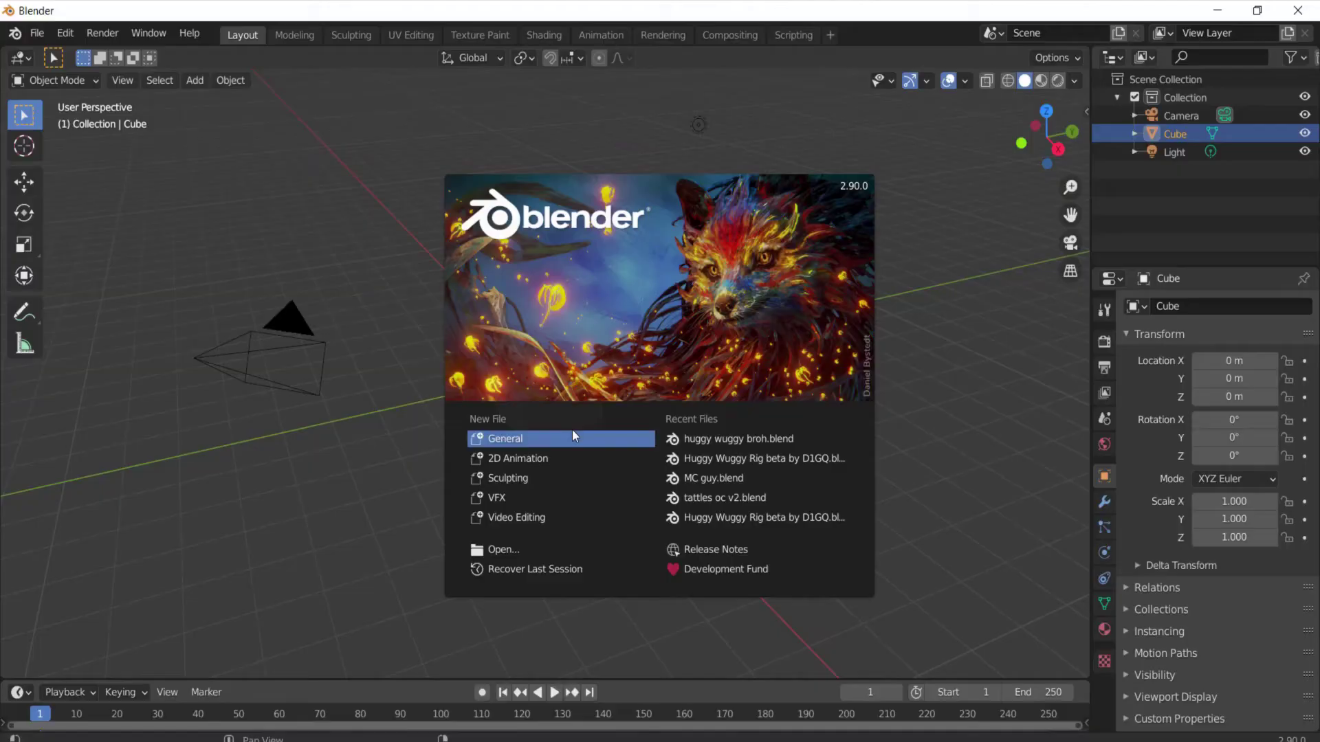
pyautogui.click(574, 435)
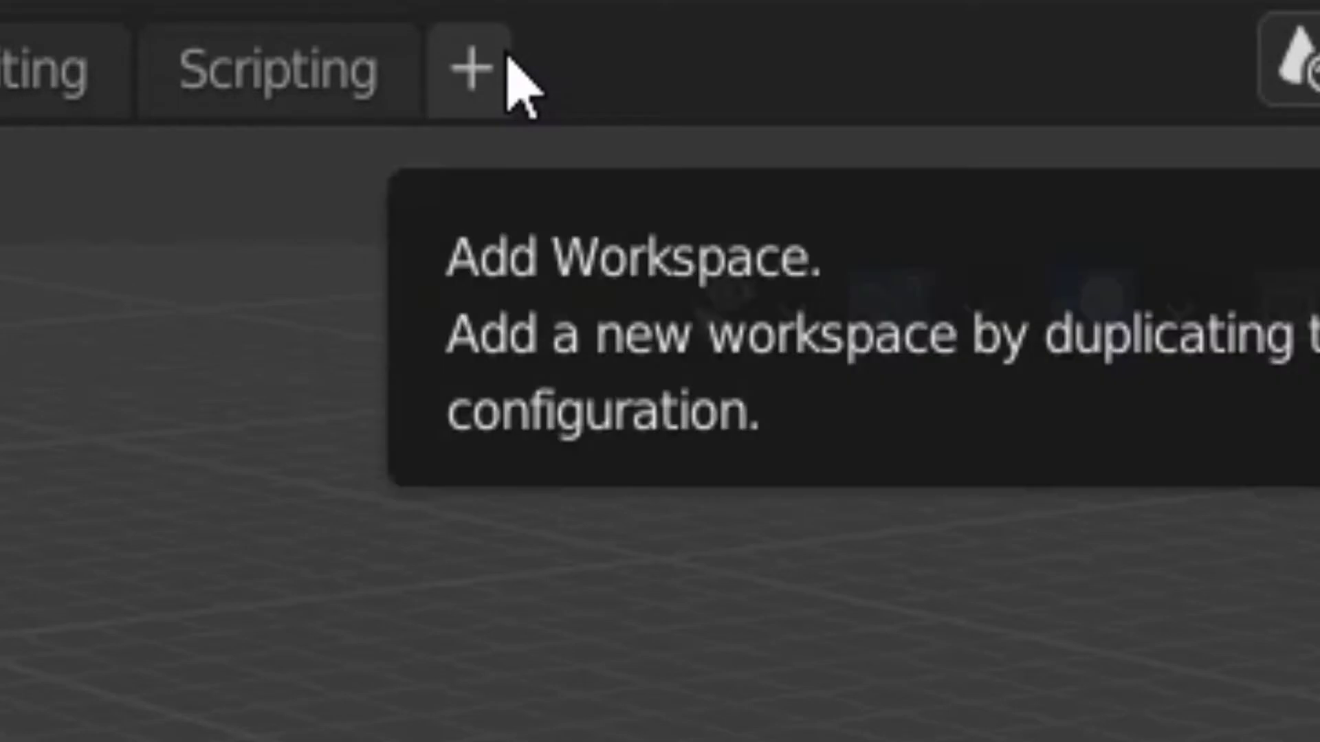
# Step: Add the Motion Tracking workspace from the VFX set to the default scene
pyautogui.click(834, 33)
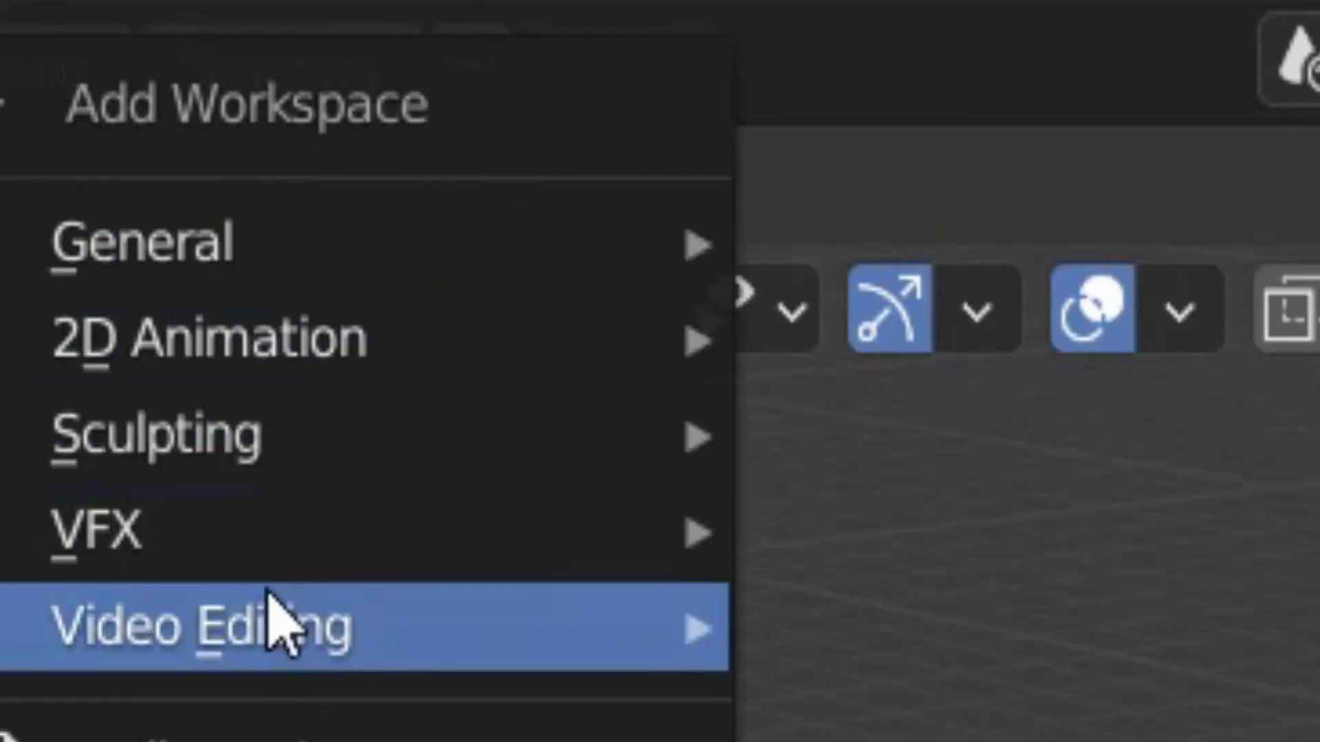
pyautogui.moveTo(525, 554)
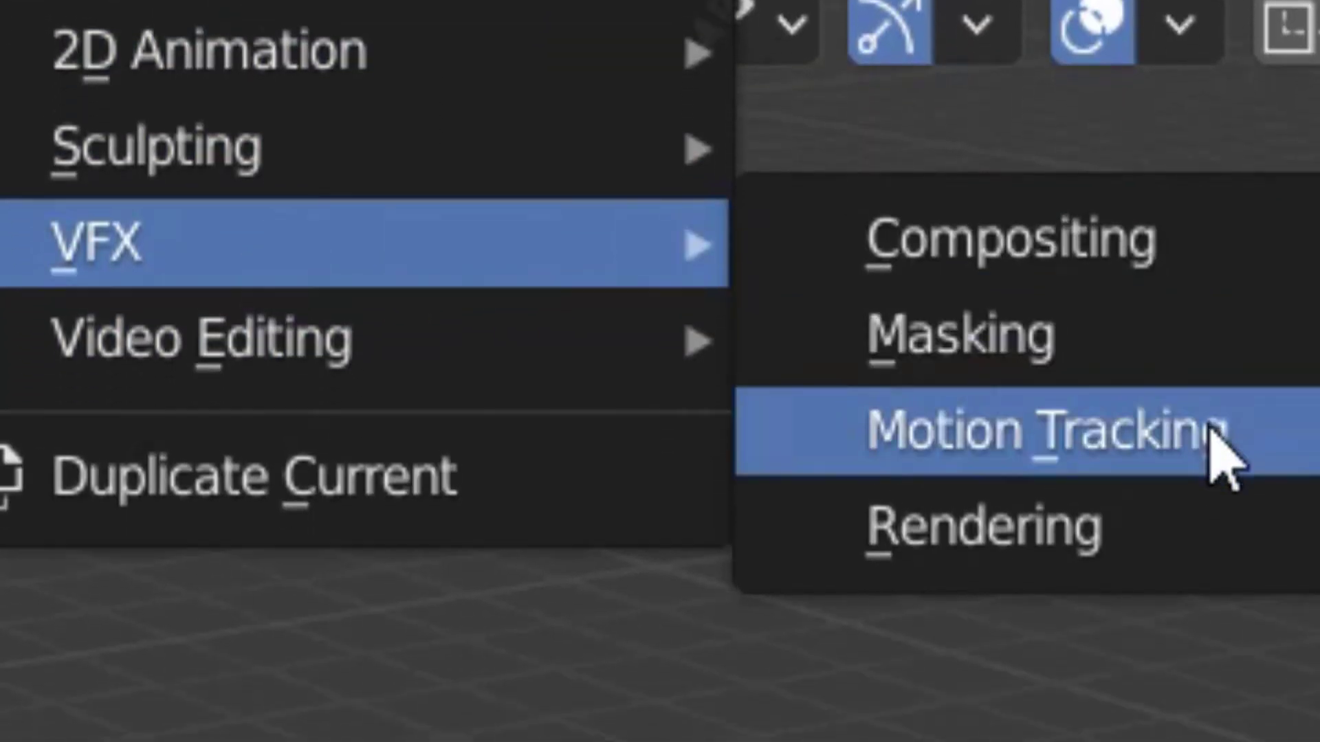
pyautogui.click(1213, 440)
# Step: Set the scene's output frame rate to 29.97 fps
pyautogui.click(1104, 266)
pyautogui.click(1255, 426)
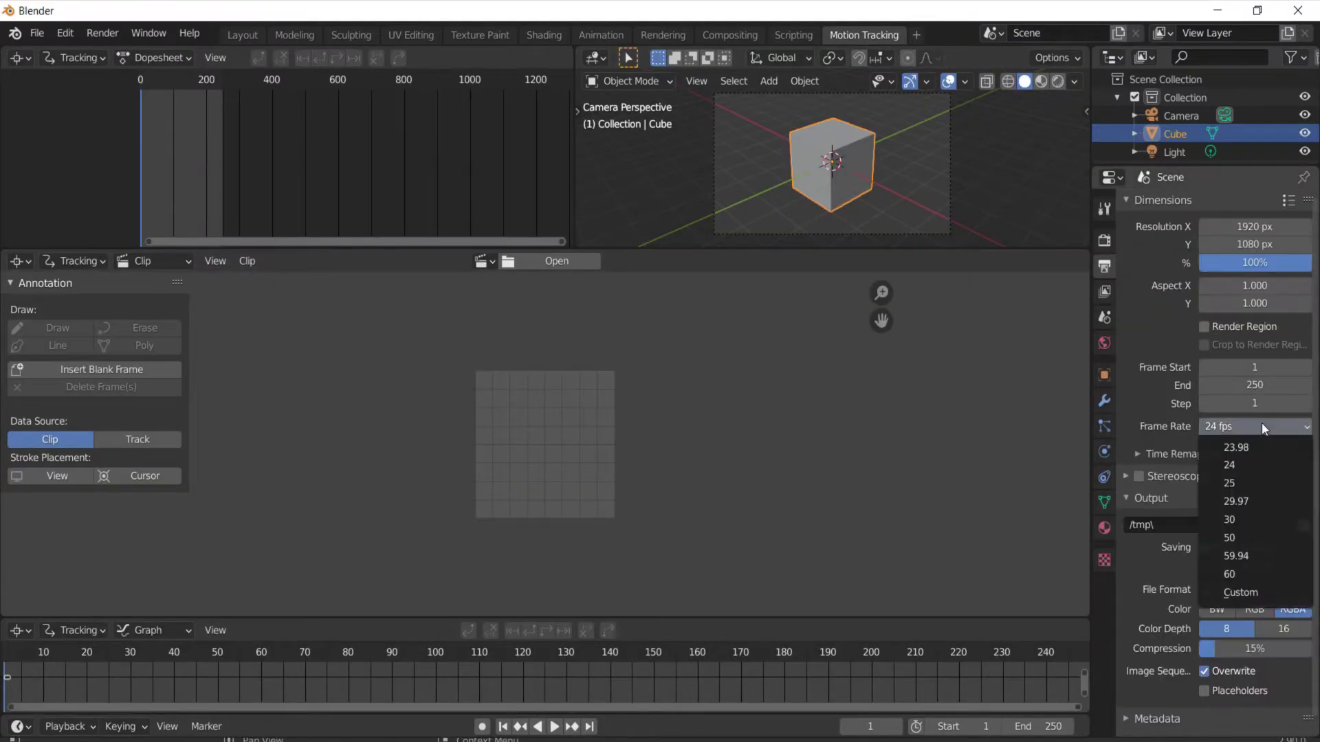
pyautogui.click(1247, 502)
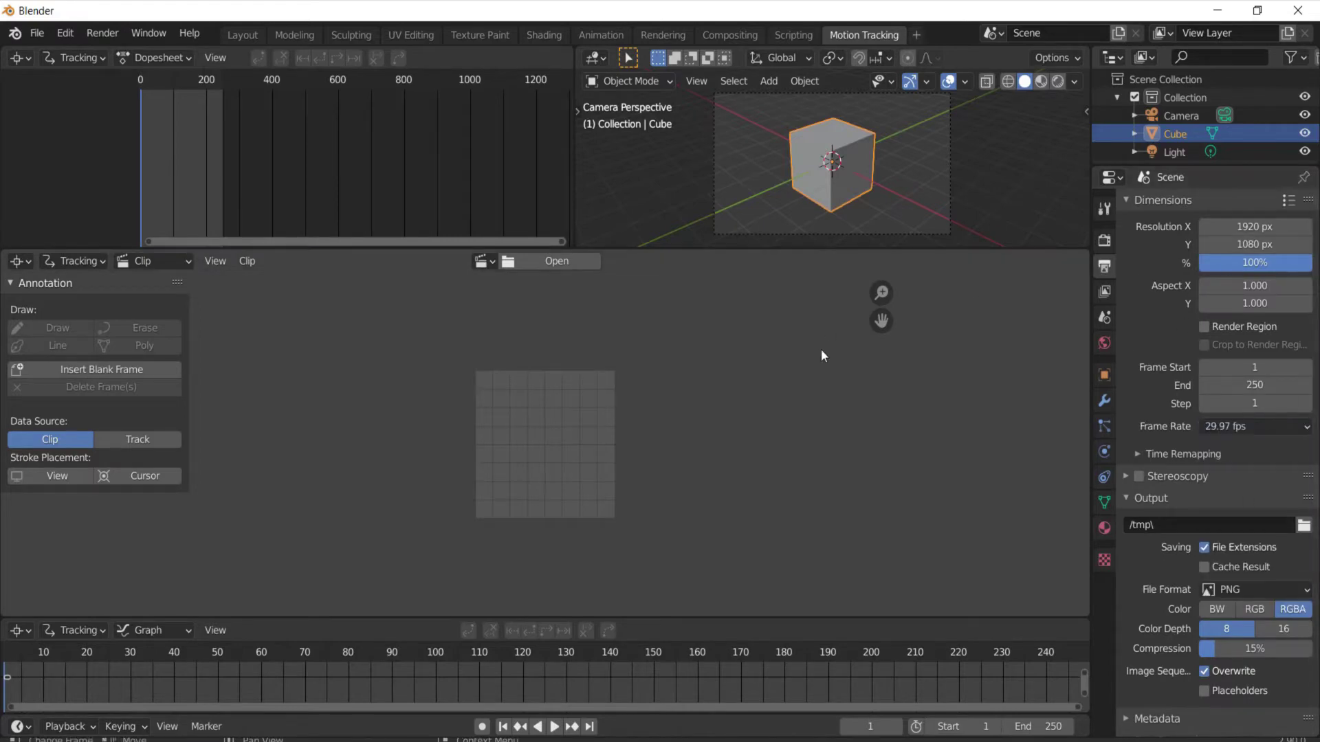
# Step: Load the movie clip GH014801.MP4 from the GoPro Fottage folder for tracking
pyautogui.hotkey('alt', 'o')
pyautogui.doubleClick(647, 296)
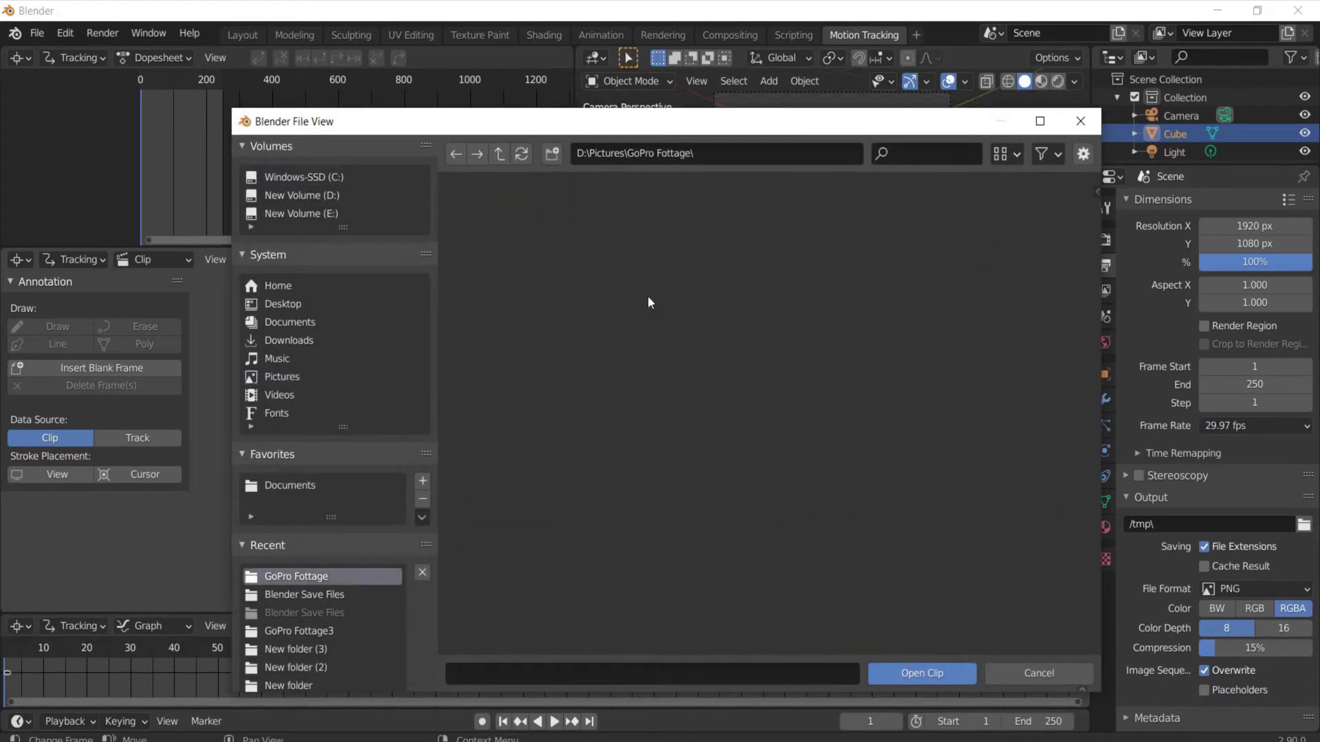
pyautogui.doubleClick(530, 271)
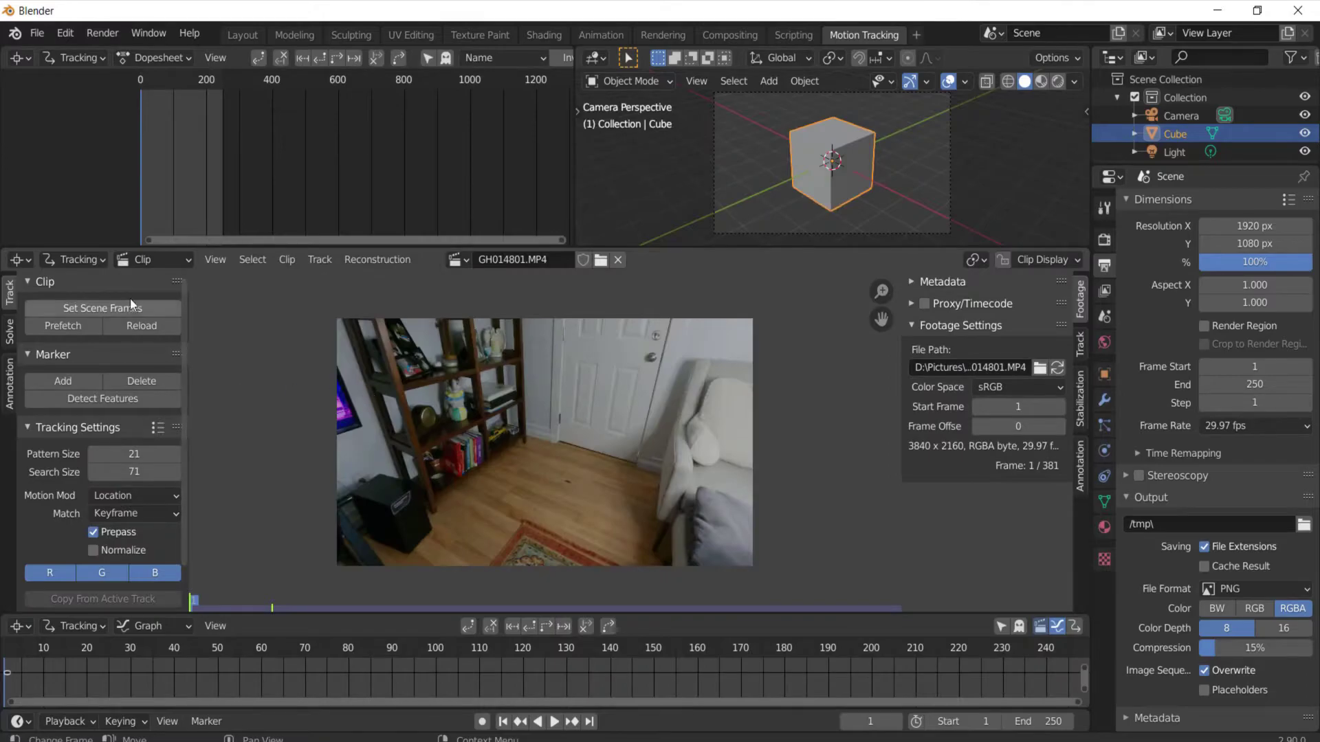
# Step: Match the scene's frame range to the clip and prefetch its frames
pyautogui.click(133, 307)
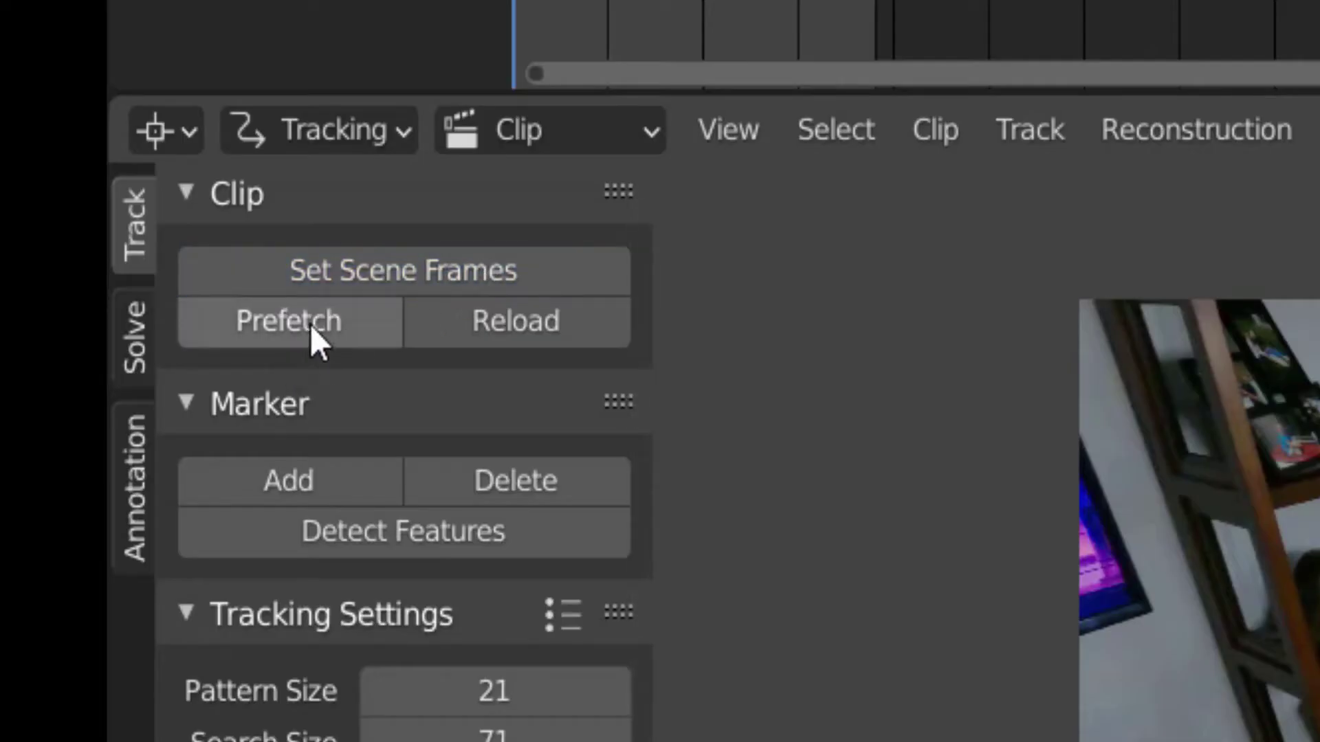
pyautogui.click(310, 324)
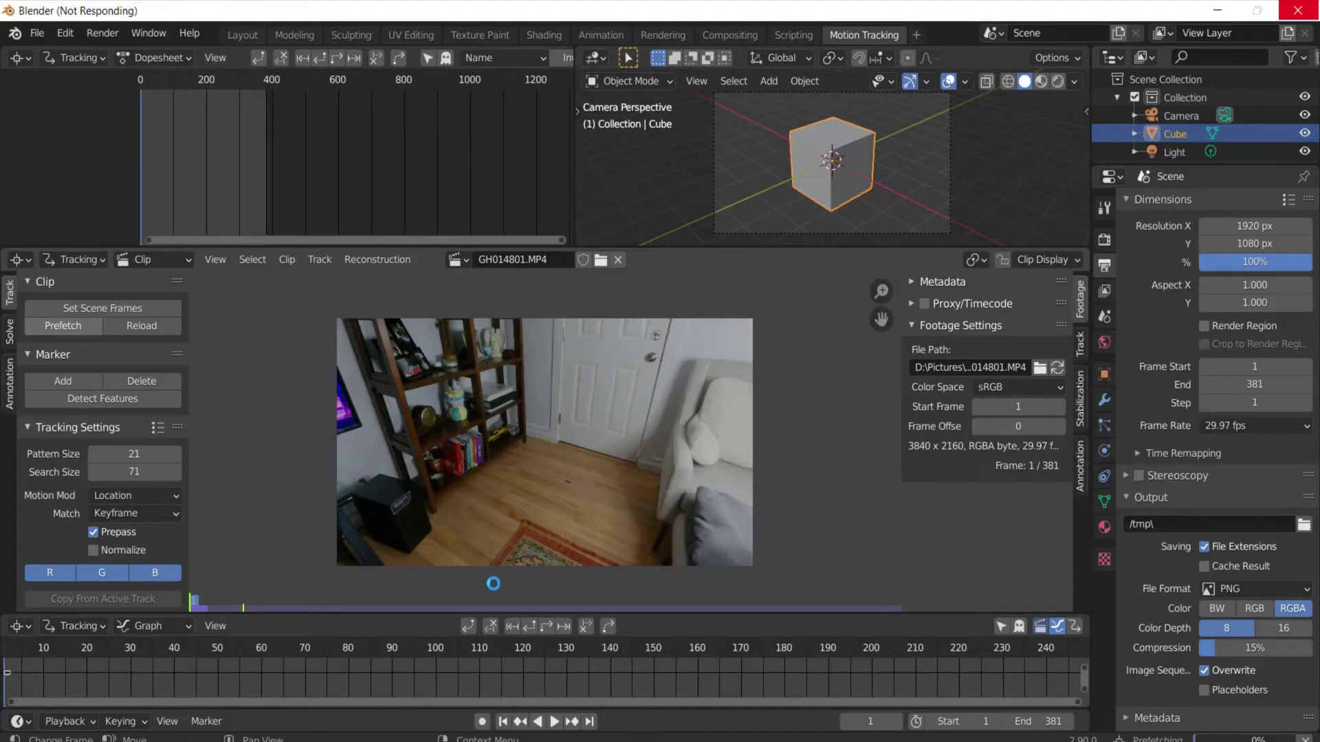
# Step: Add a tracking marker on the dark spot on the wooden floor, enlarge it about 3.7 times and centre it
pyautogui.scroll(6, 531, 455)
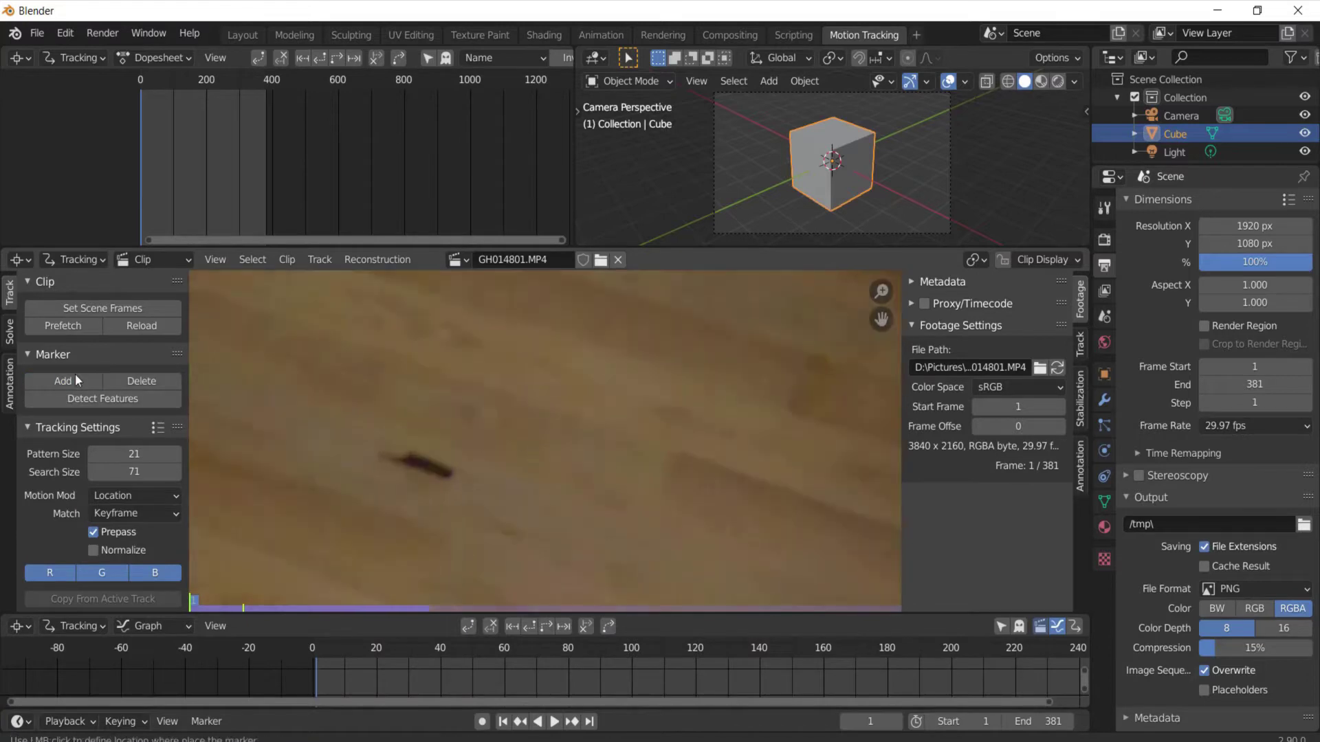
pyautogui.press('s')
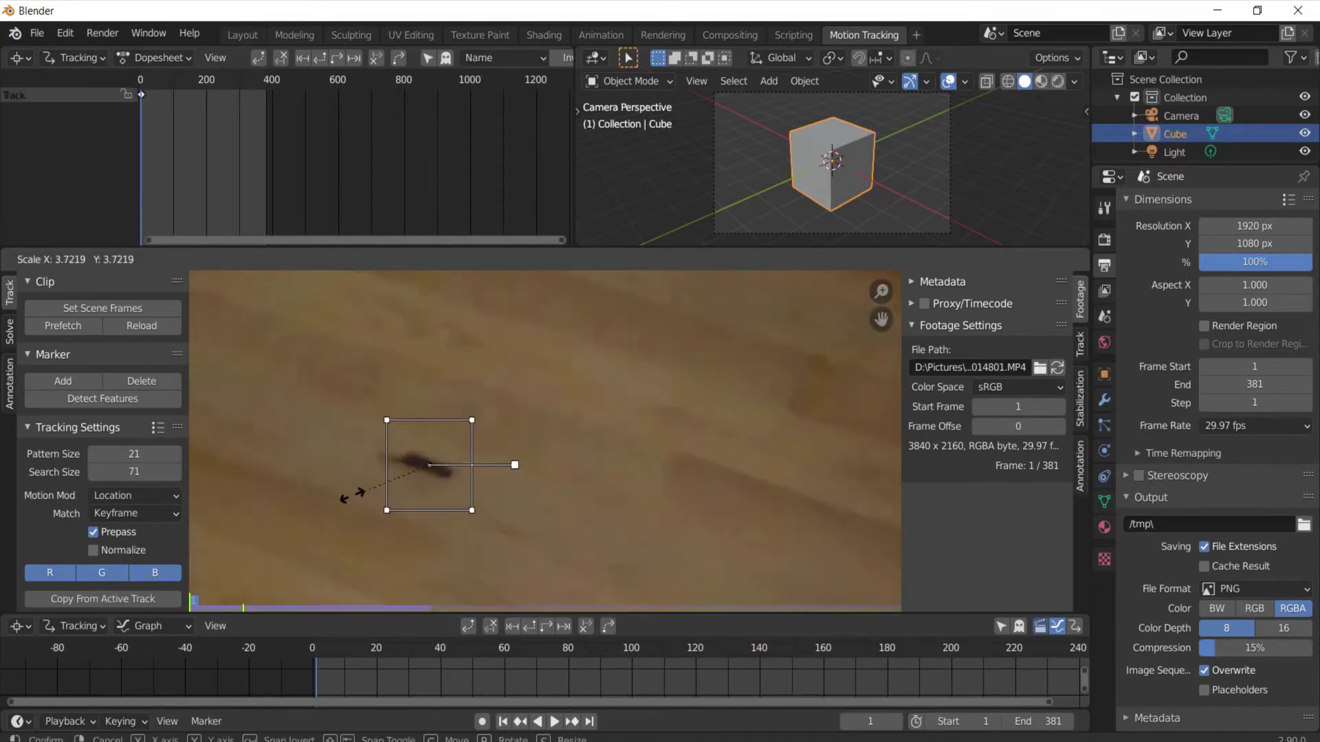
pyautogui.click(352, 495)
pyautogui.scroll(-1, 385, 481)
pyautogui.press('g')
pyautogui.click(436, 456)
pyautogui.scroll(-7, 434, 455)
# Step: Add a tracking marker on the dark fleck inside the rug's patterned corner and enlarge it about 2.2 times
pyautogui.scroll(3, 435, 460)
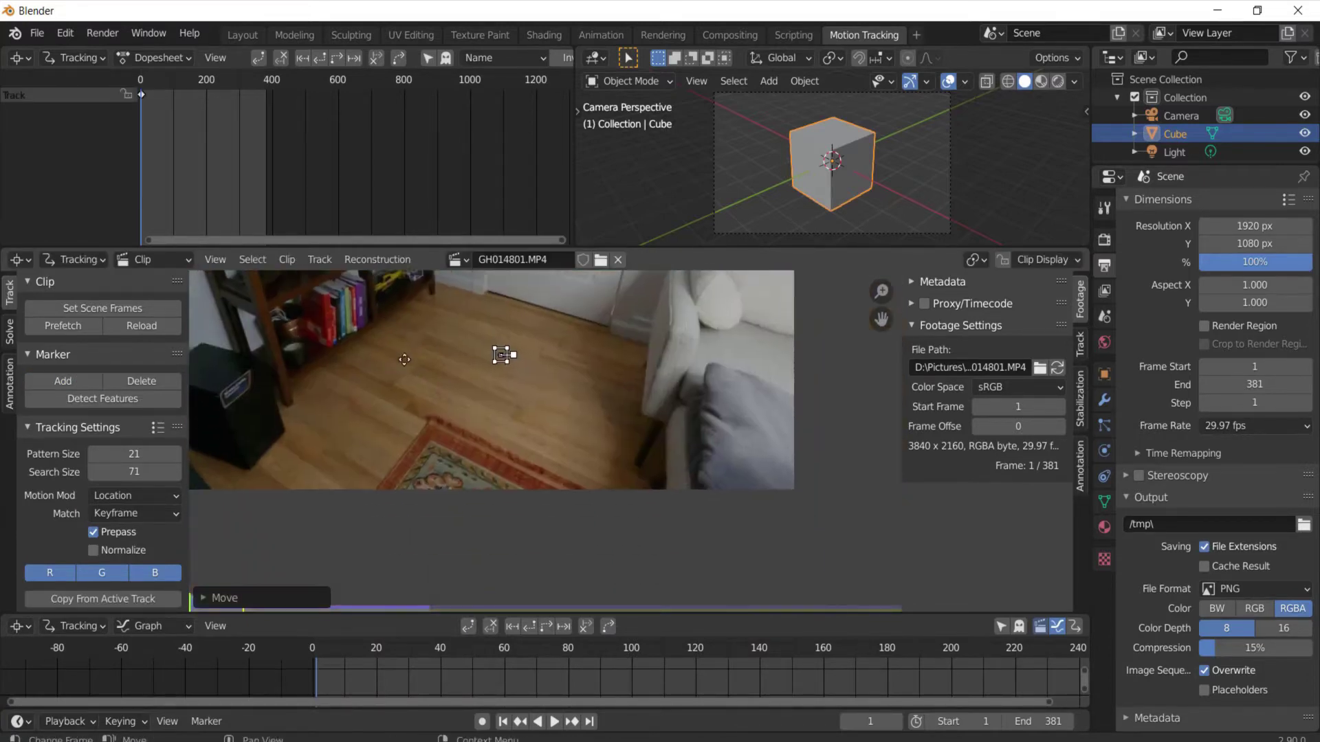
pyautogui.scroll(3, 394, 474)
pyautogui.moveTo(310, 441); pyautogui.dragTo(385, 445, button='middle')
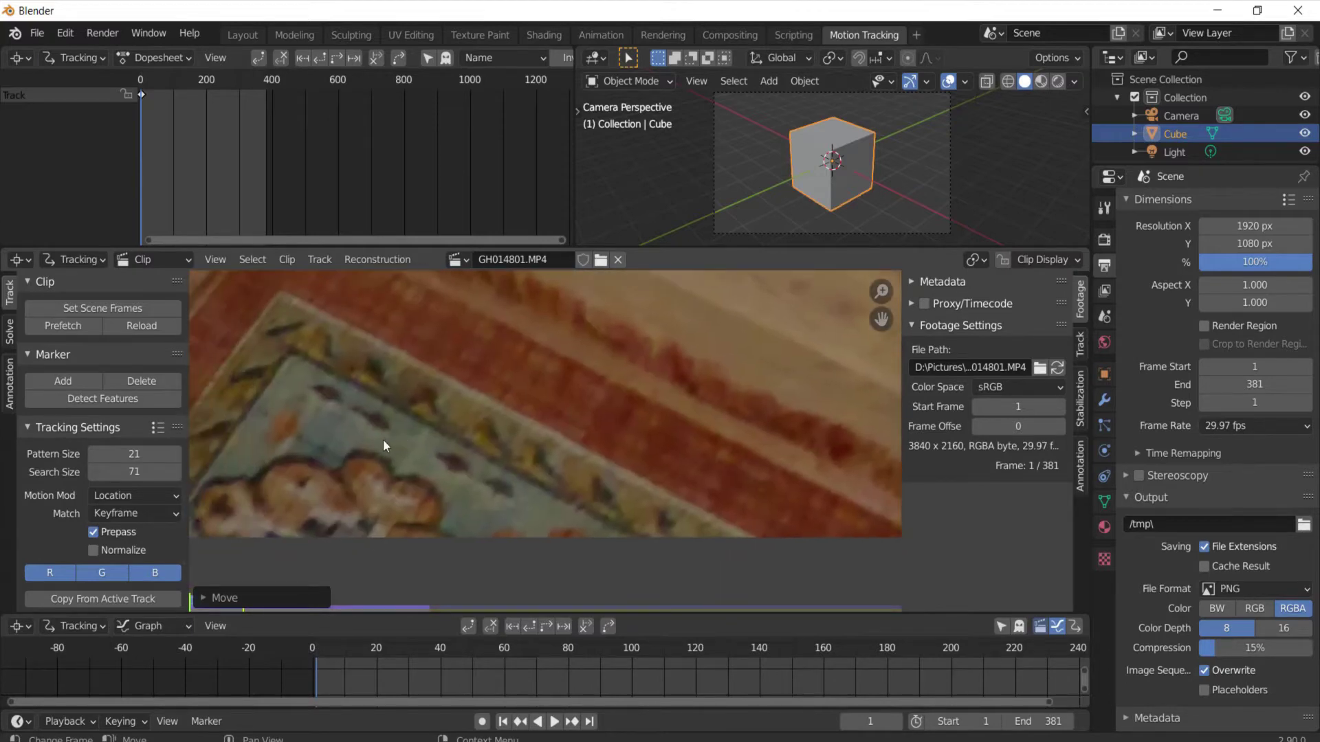
pyautogui.click(66, 389)
pyautogui.click(329, 396)
pyautogui.press('s')
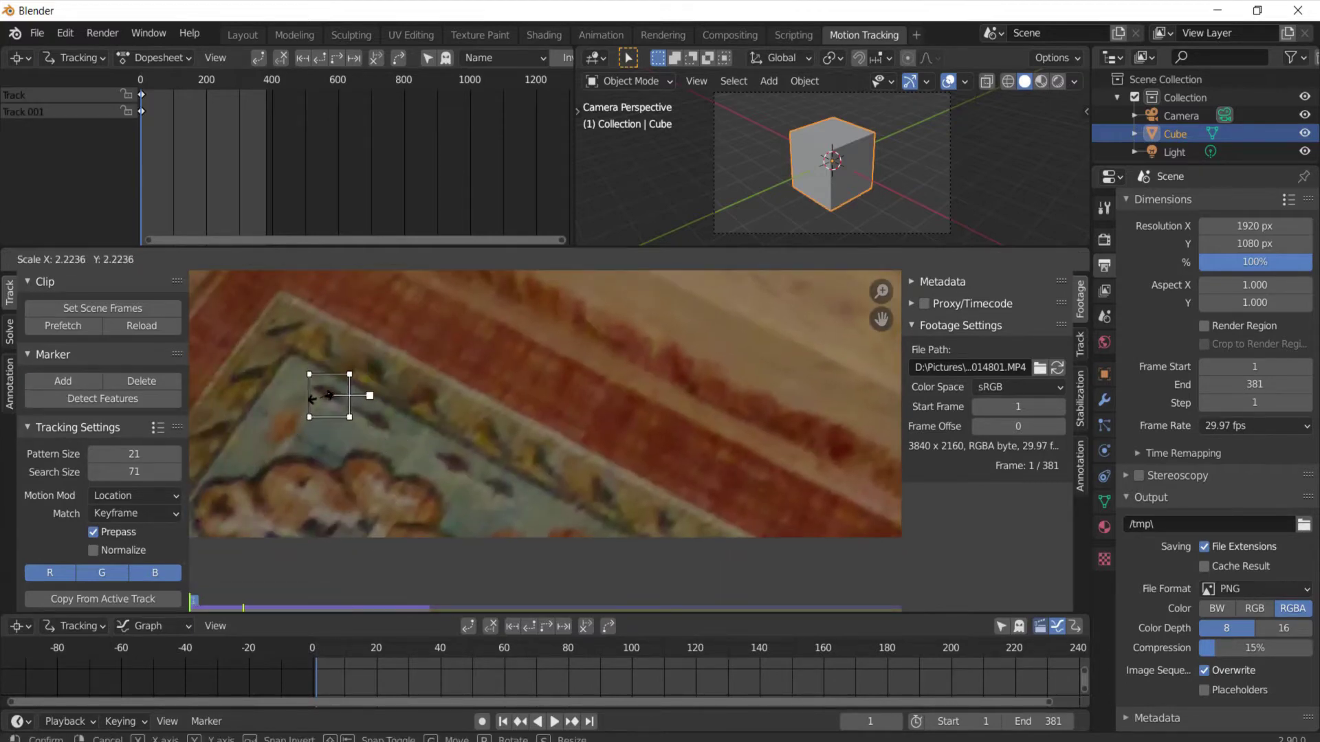
pyautogui.click(328, 396)
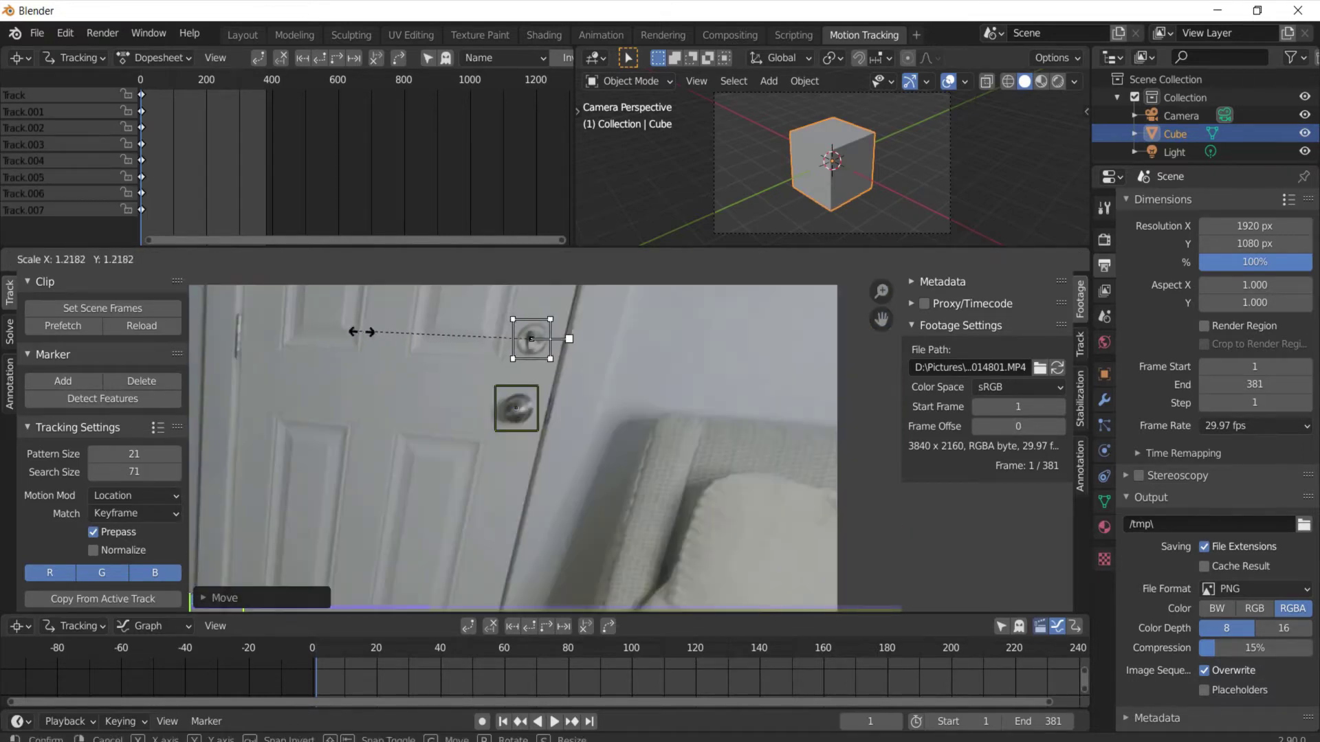
# Step: Place a tracking marker on the bookshelf and resize the marker on the lock above the doorknob
pyautogui.click(370, 333)
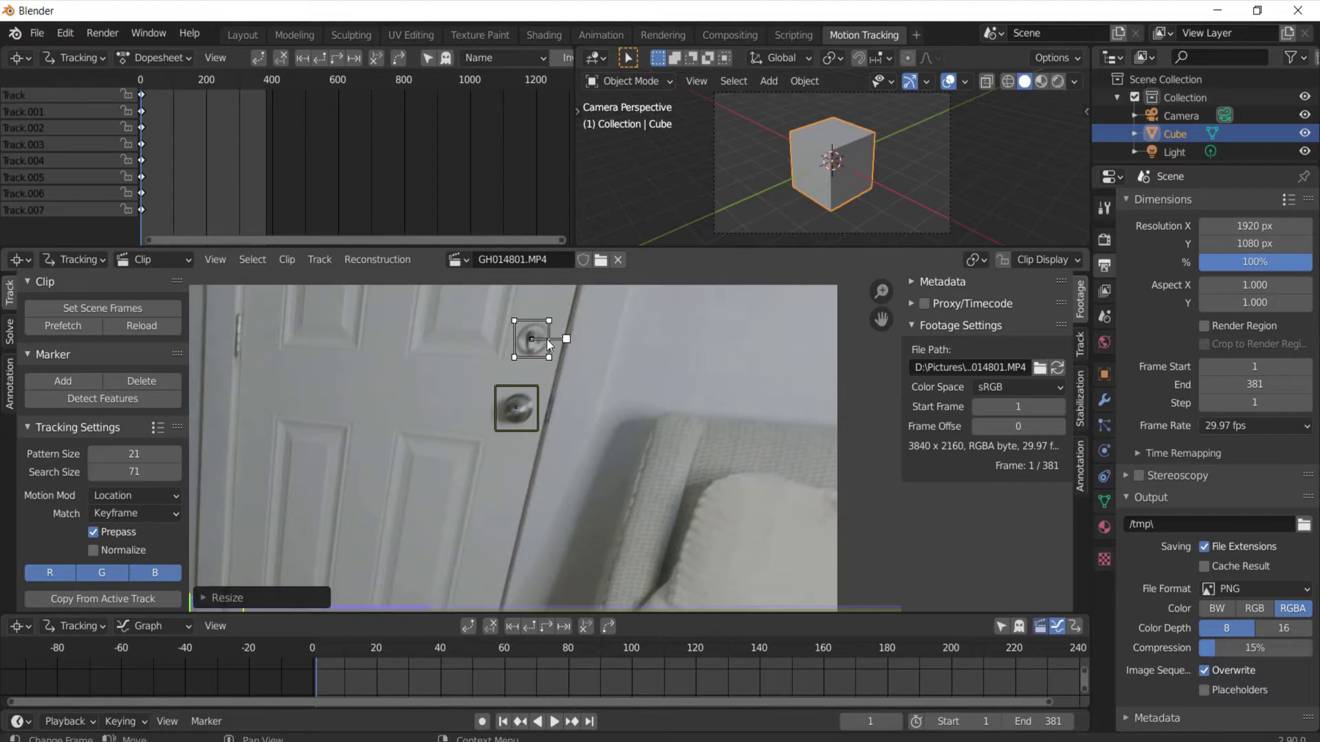
pyautogui.press('s')
pyautogui.click(614, 363)
# Step: Add a tracking marker on the figurine standing on the bookshelf
pyautogui.scroll(-6, 612, 373)
pyautogui.scroll(1, 494, 393)
pyautogui.moveTo(442, 451); pyautogui.dragTo(654, 382, button='middle')
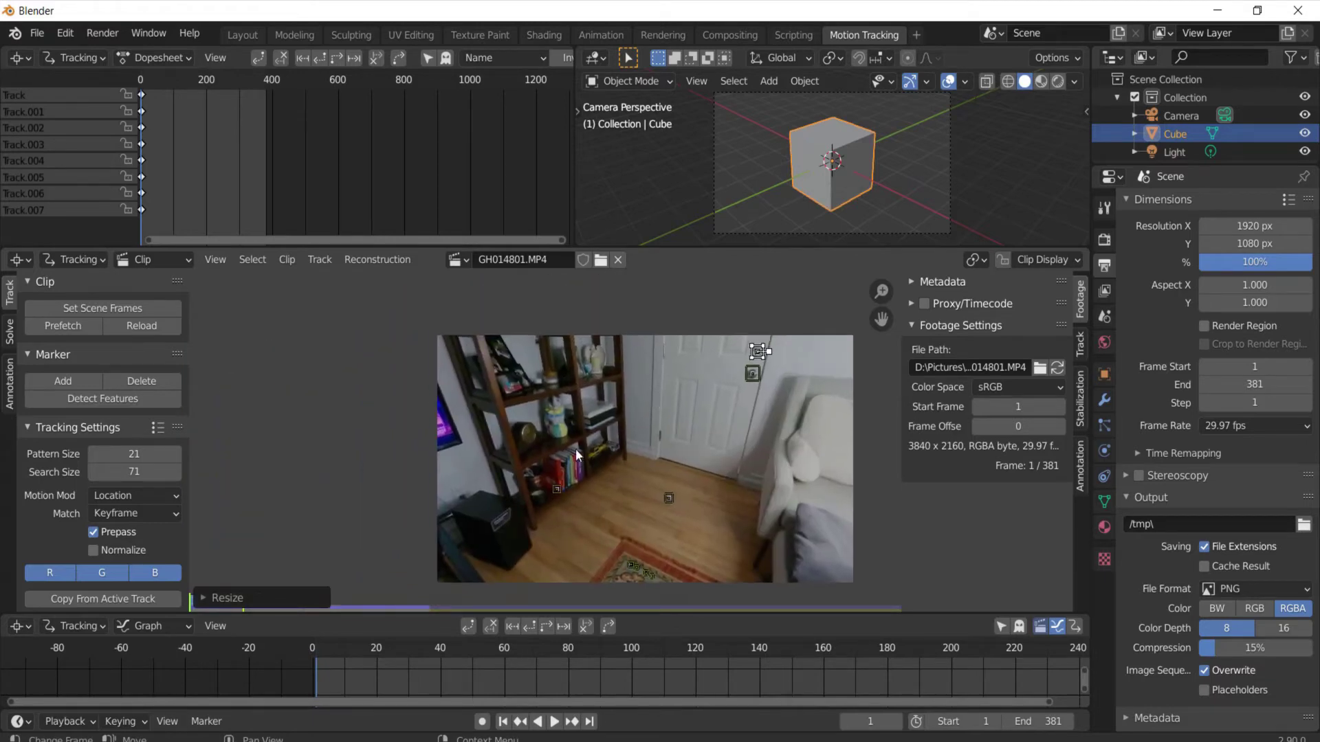
pyautogui.scroll(4, 576, 449)
pyautogui.scroll(2, 605, 473)
pyautogui.scroll(3, 605, 473)
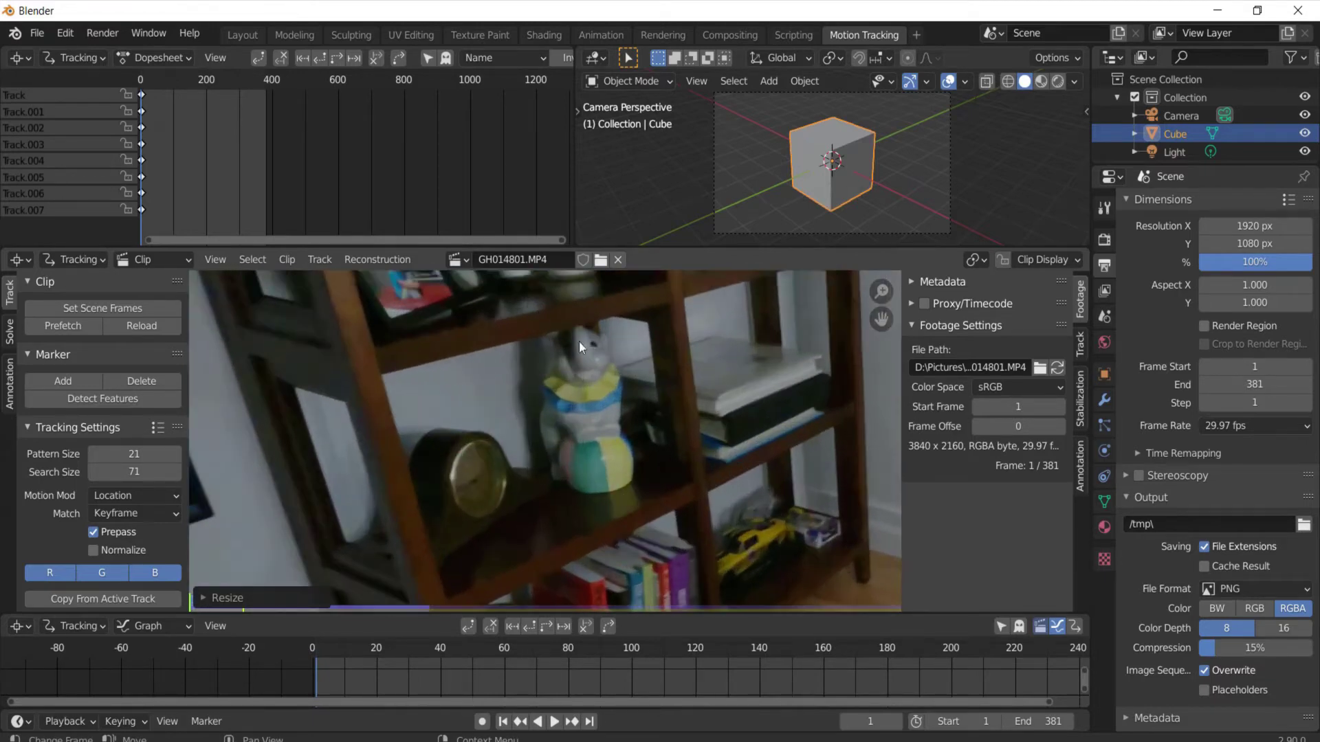
pyautogui.click(101, 397)
pyautogui.scroll(-8, 554, 451)
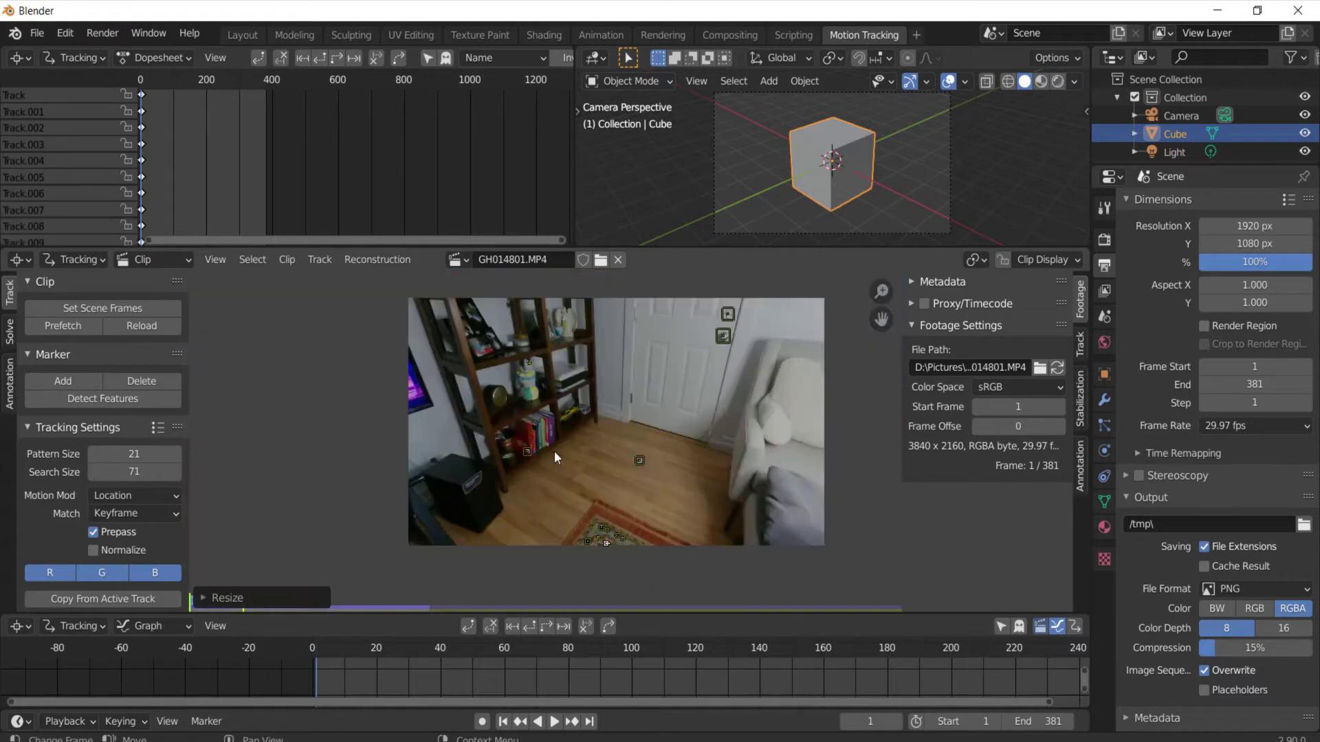
# Step: Select all tracking markers and, after previewing the footage, set the scene's end frame to 128
pyautogui.press('a')
pyautogui.press('space')
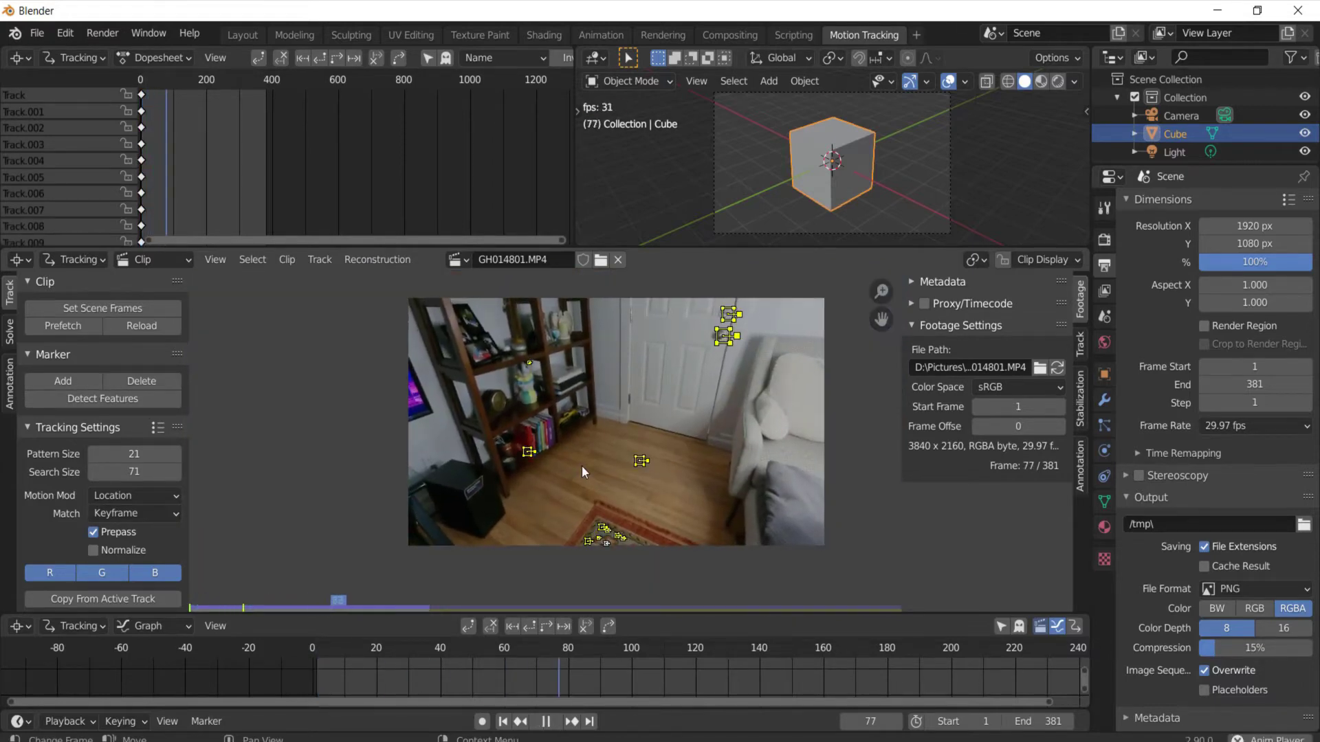
pyautogui.press('space')
pyautogui.moveTo(571, 652); pyautogui.dragTo(722, 668)
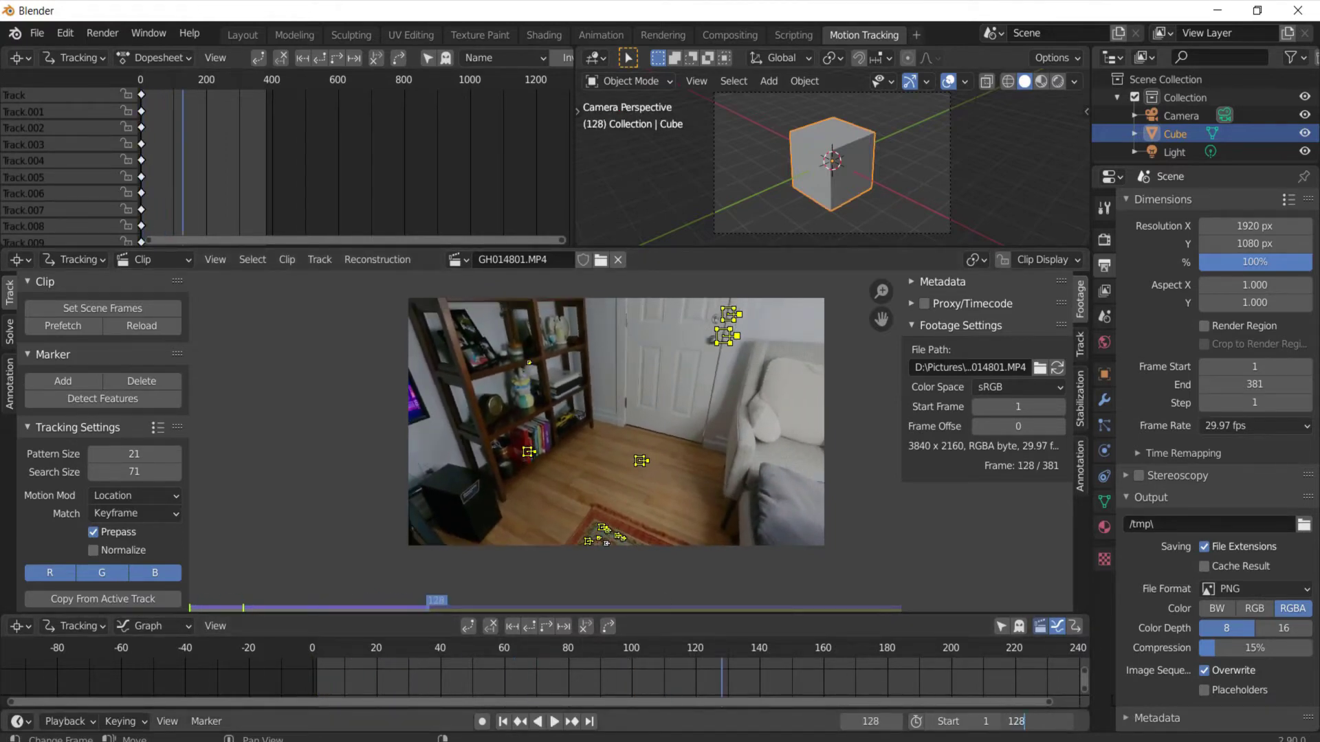
pyautogui.write('128')
pyautogui.press('Return')
pyautogui.hotkey('shift', 'Left')
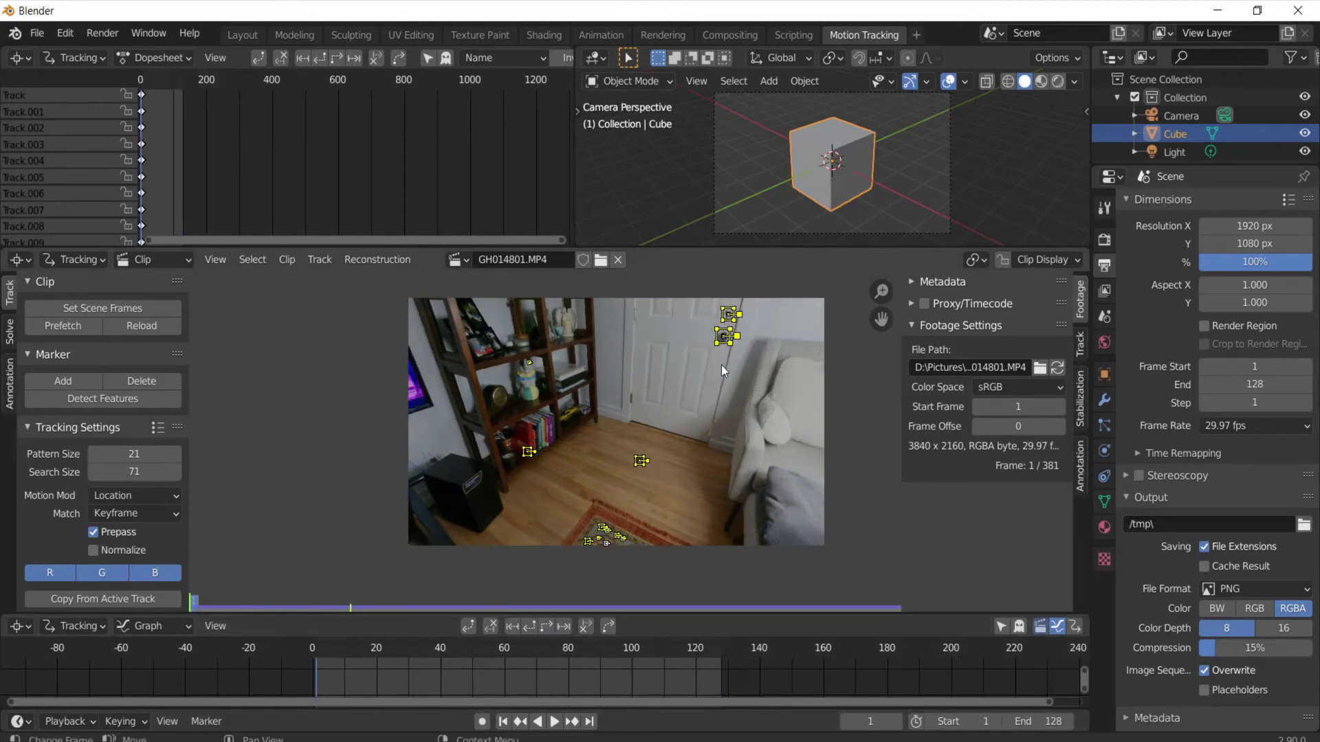
# Step: Track all selected markers forward from frame 1 to frame 128
pyautogui.moveTo(506, 656); pyautogui.dragTo(591, 649)
pyautogui.hotkey('shift', 'Left')
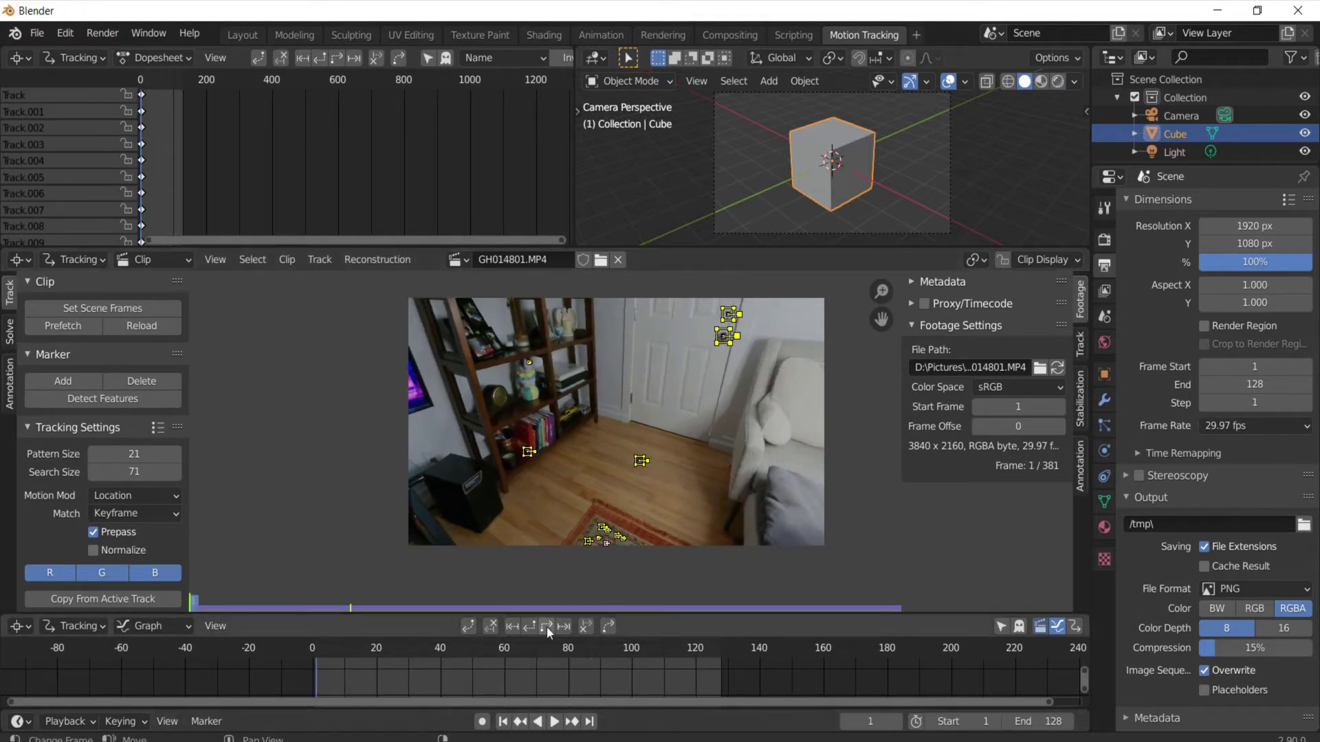
pyautogui.scroll(-1, 619, 528)
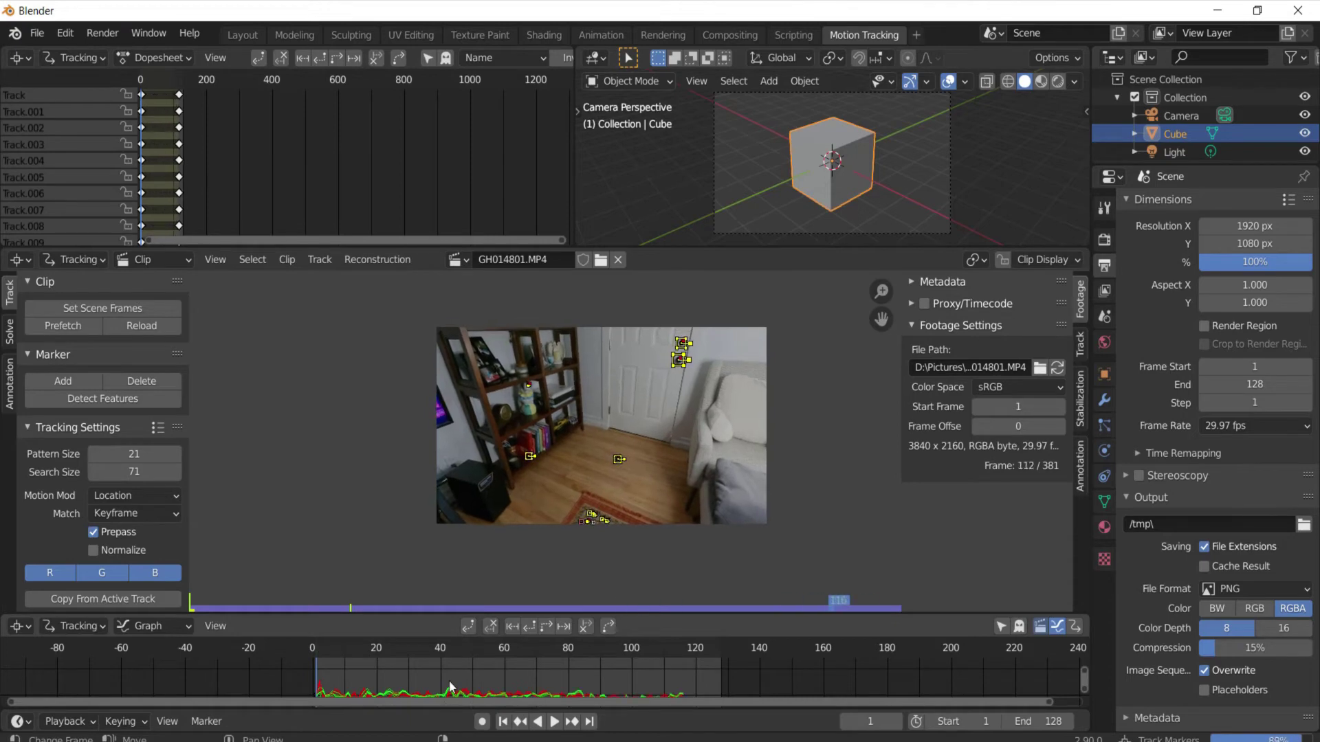
pyautogui.keyDown('ctrl'); pyautogui.moveTo(710, 679); pyautogui.dragTo(709, 674, button='middle'); pyautogui.keyUp('ctrl')
# Step: Delete the markers near the rug's lower edge that lost their tracking before frame 128
pyautogui.scroll(7, 575, 535)
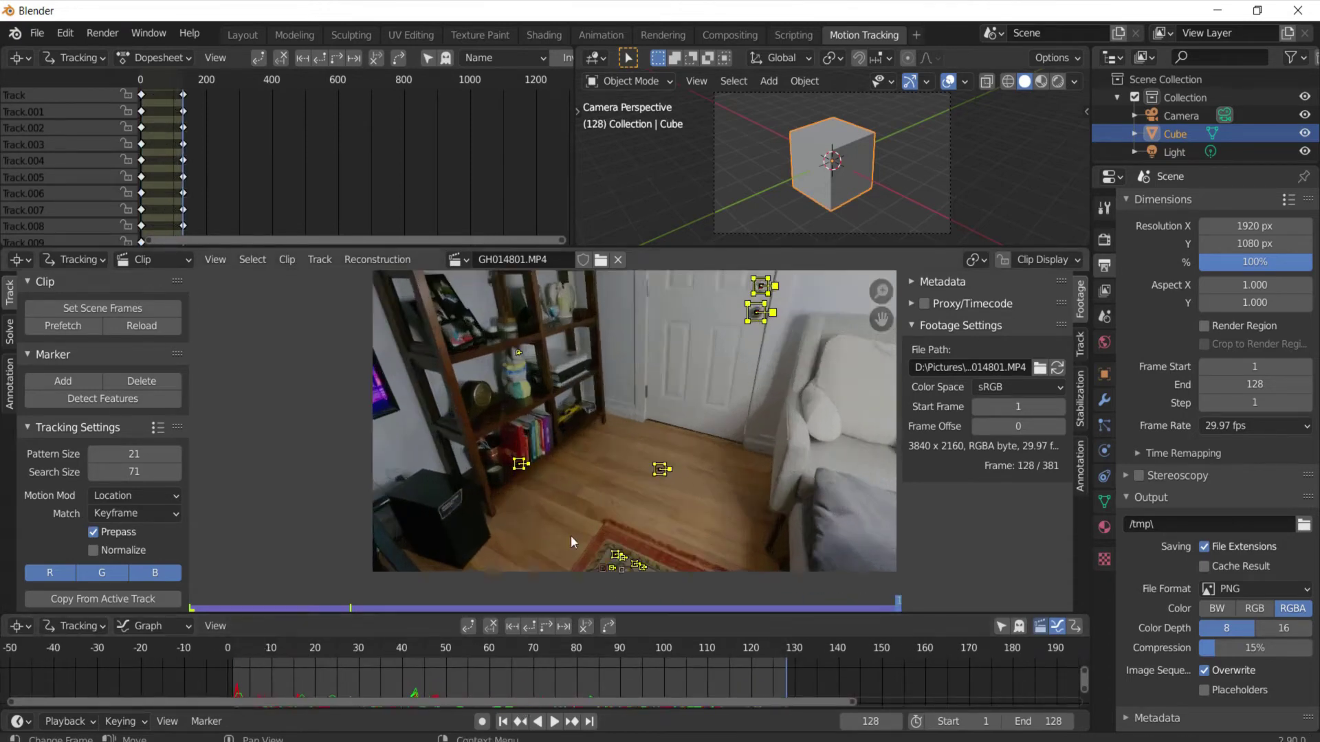
pyautogui.moveTo(550, 599); pyautogui.dragTo(432, 502, button='middle')
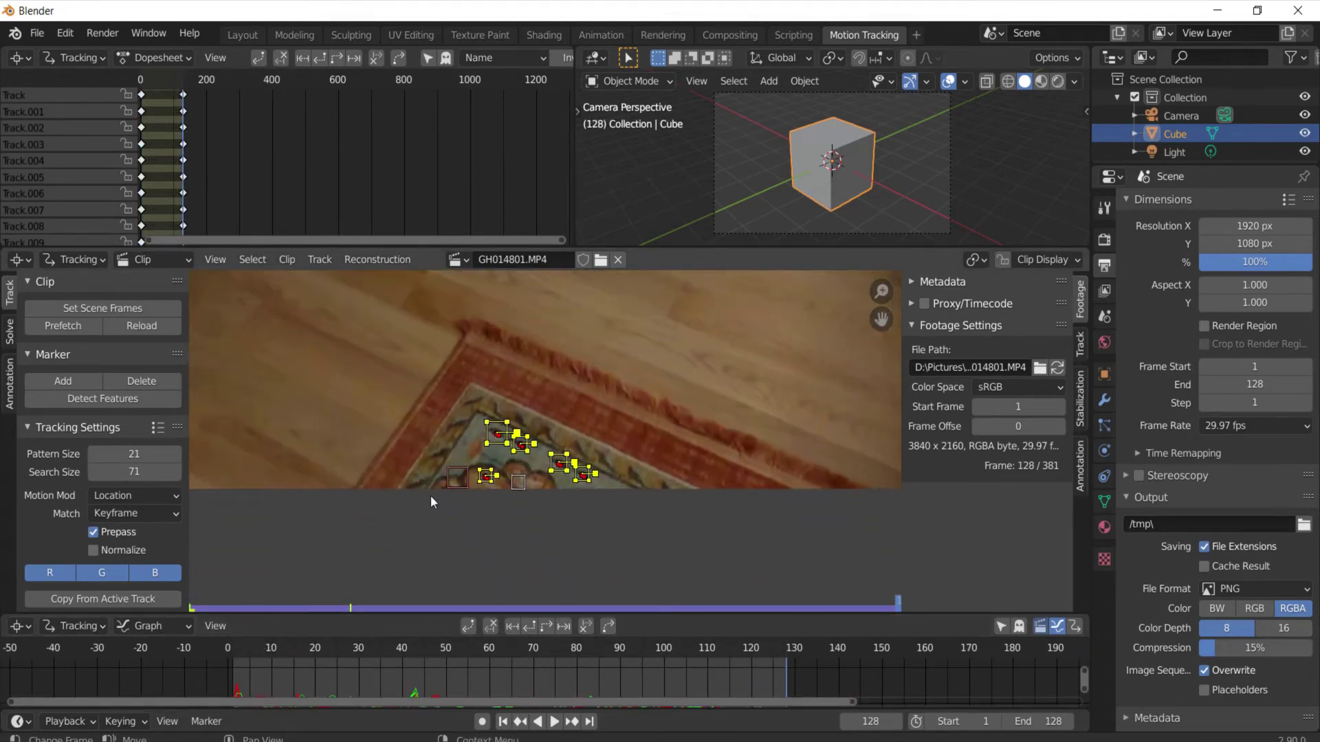
pyautogui.keyDown('shift'); pyautogui.click(518, 481); pyautogui.keyUp('shift')
pyautogui.press('x')
pyautogui.click(517, 484)
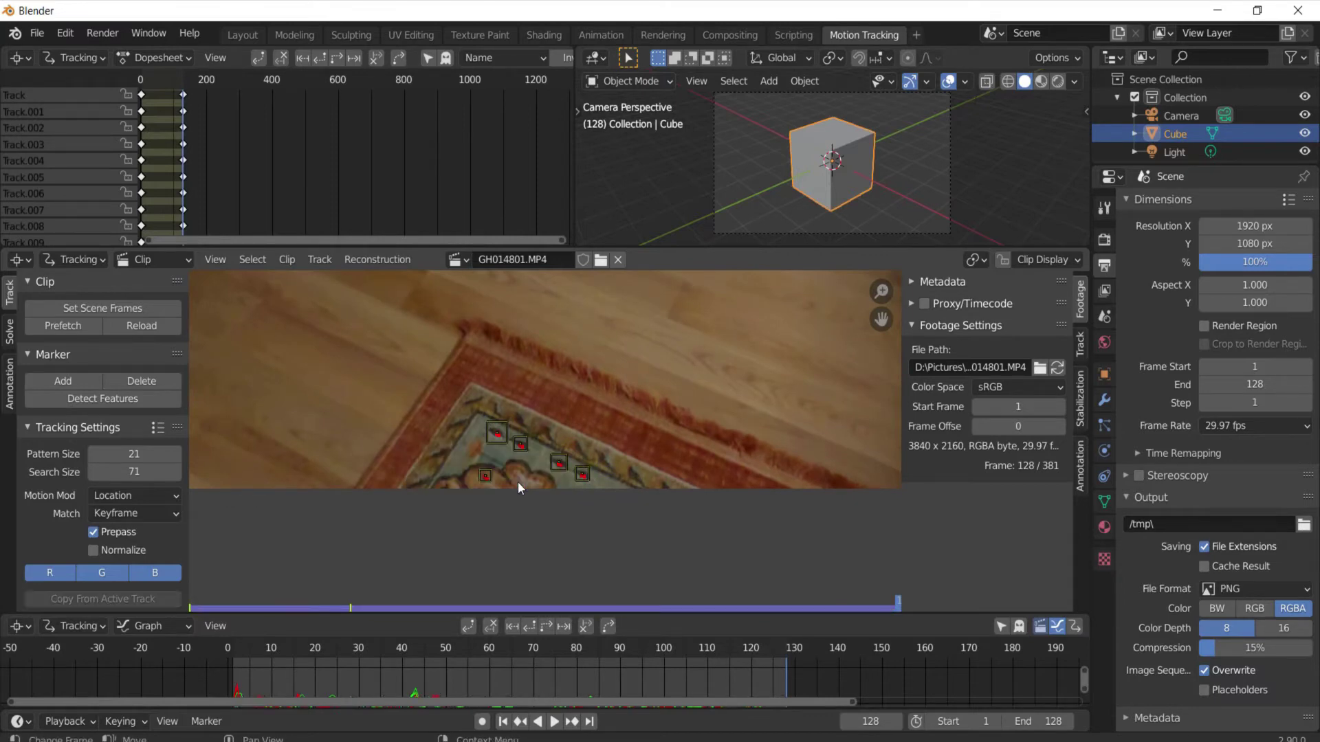
pyautogui.press('f')
# Step: Select all remaining markers and solve the camera motion with Tripod enabled and Refine set to Focal length, K1, K2
pyautogui.press('a')
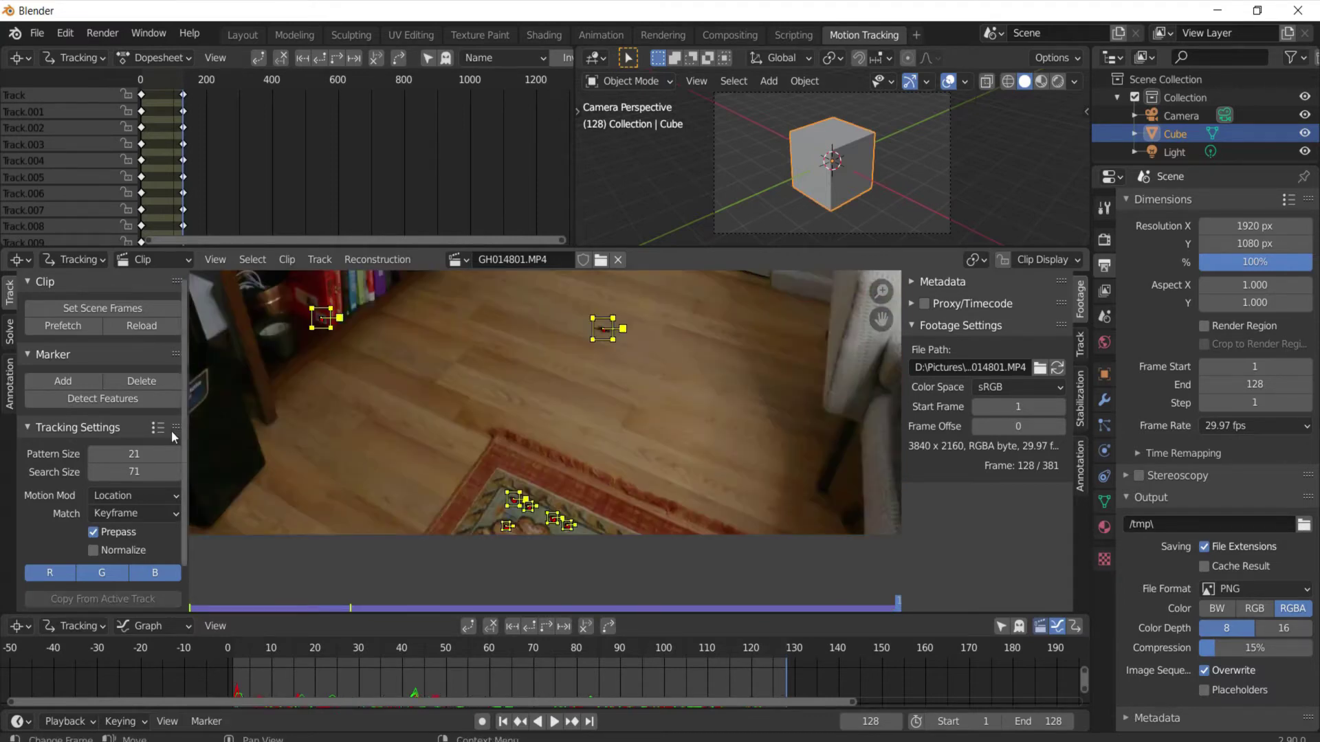
pyautogui.click(10, 336)
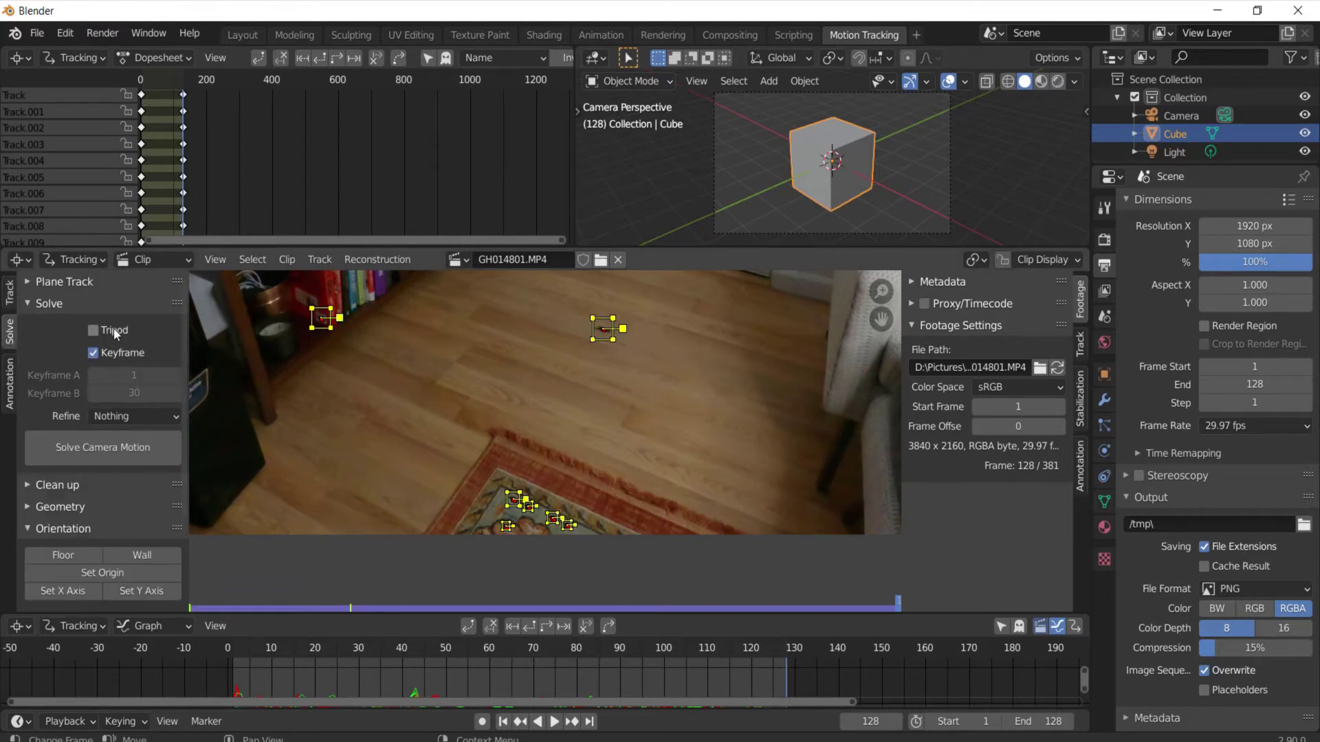
pyautogui.click(126, 417)
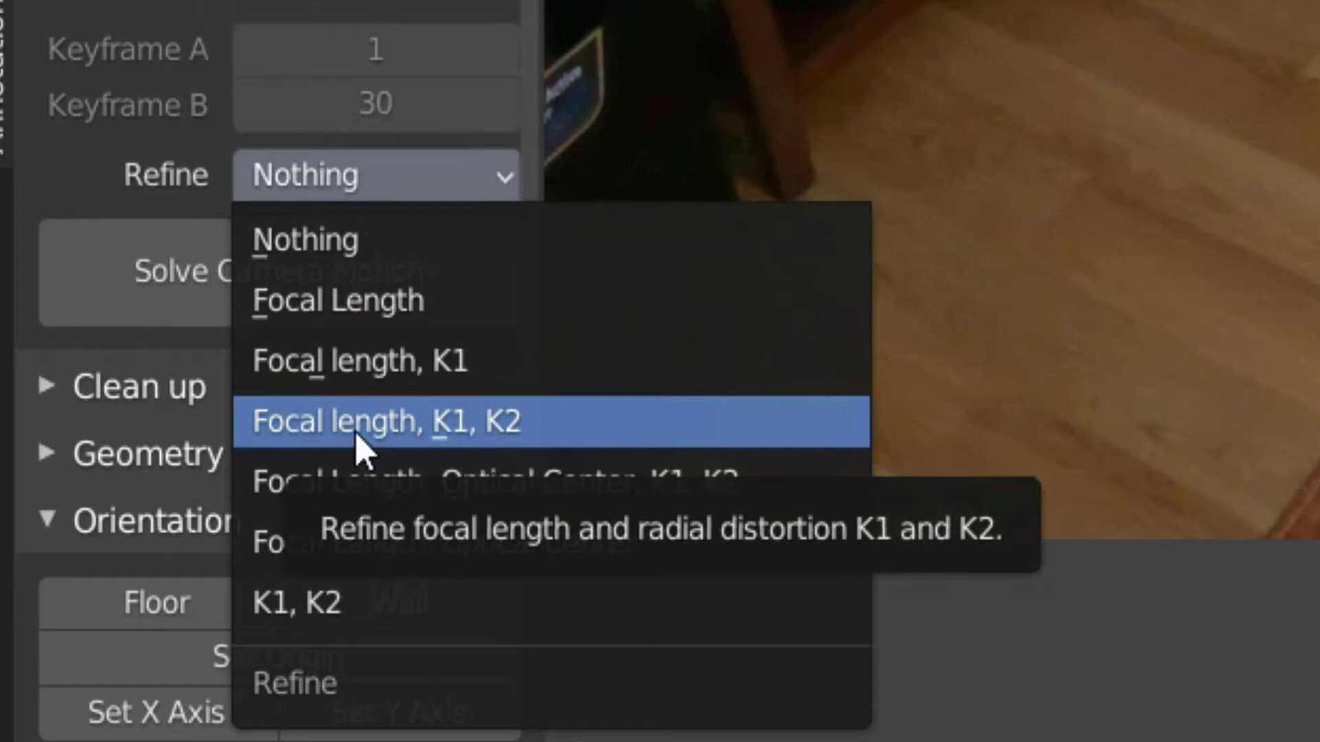
pyautogui.click(361, 422)
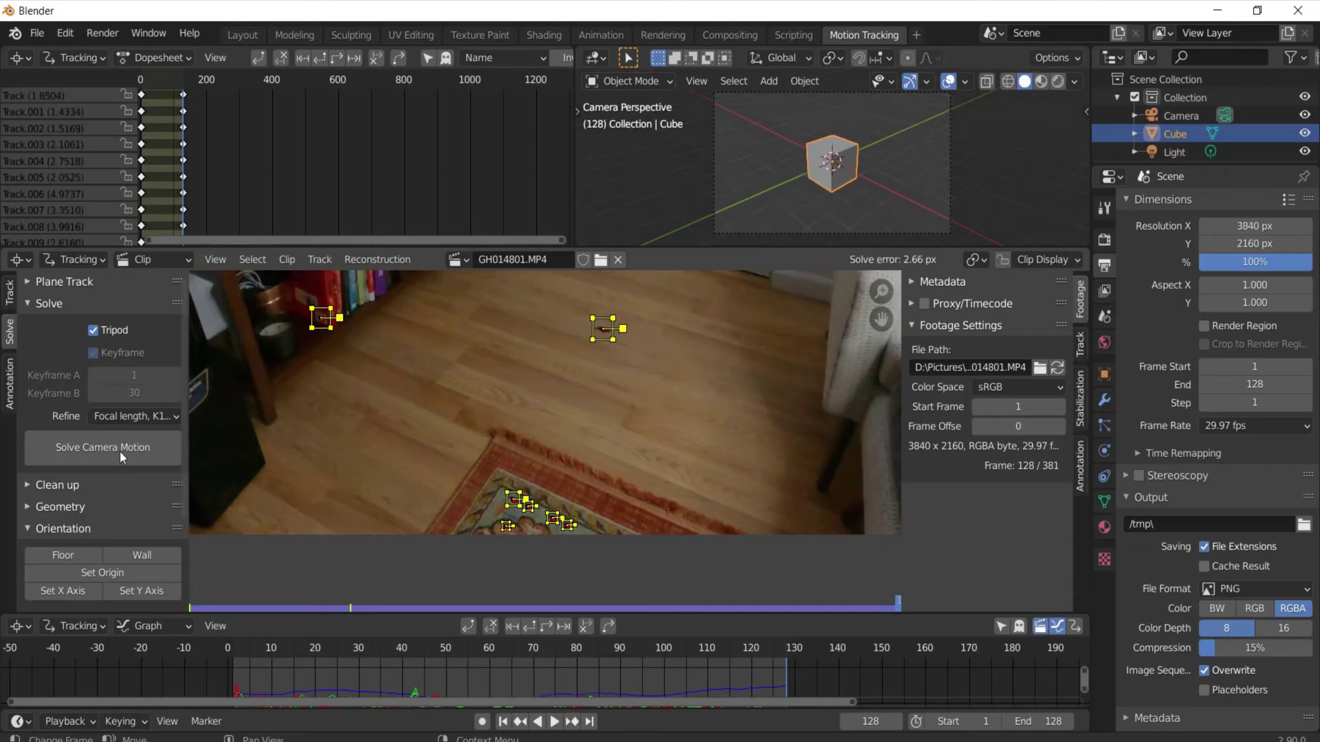
pyautogui.click(331, 283)
pyautogui.scroll(-3, 543, 433)
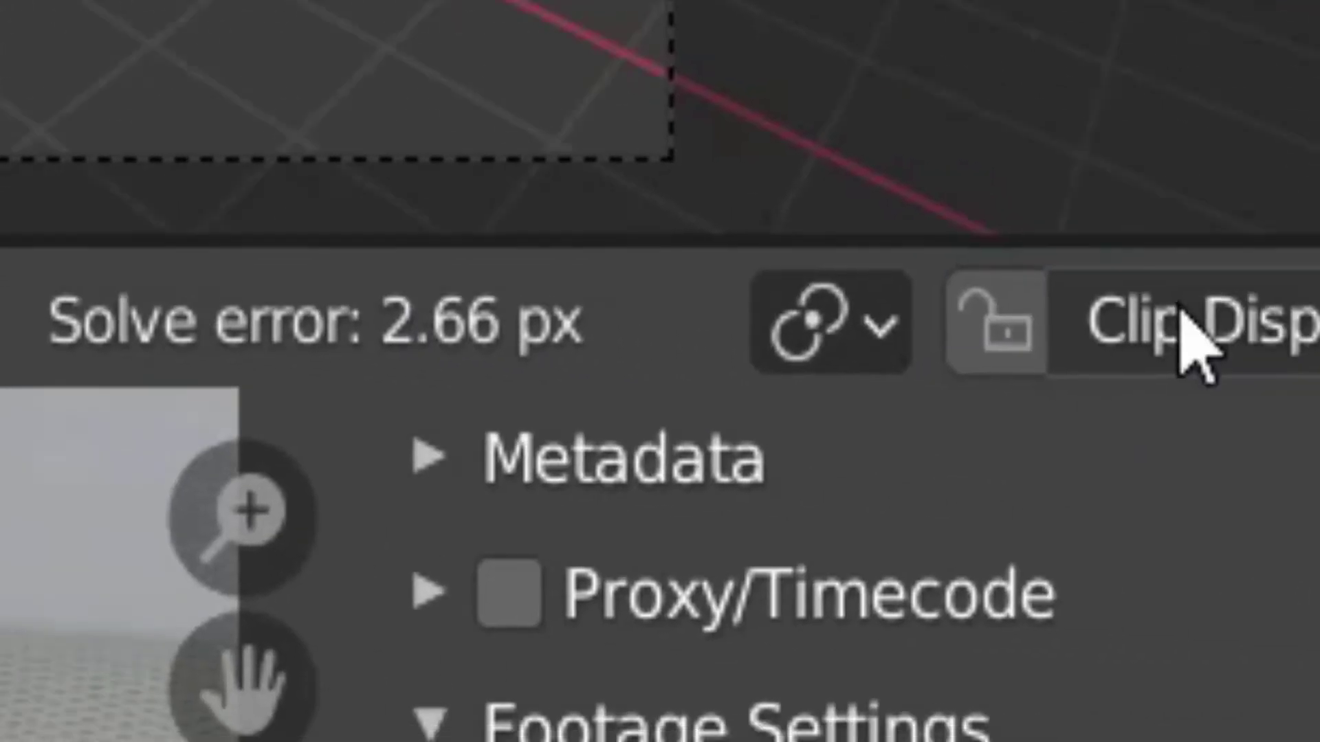
# Step: Turn on the Info display for the tracking markers so each track's average error is shown on the footage
pyautogui.click(1033, 260)
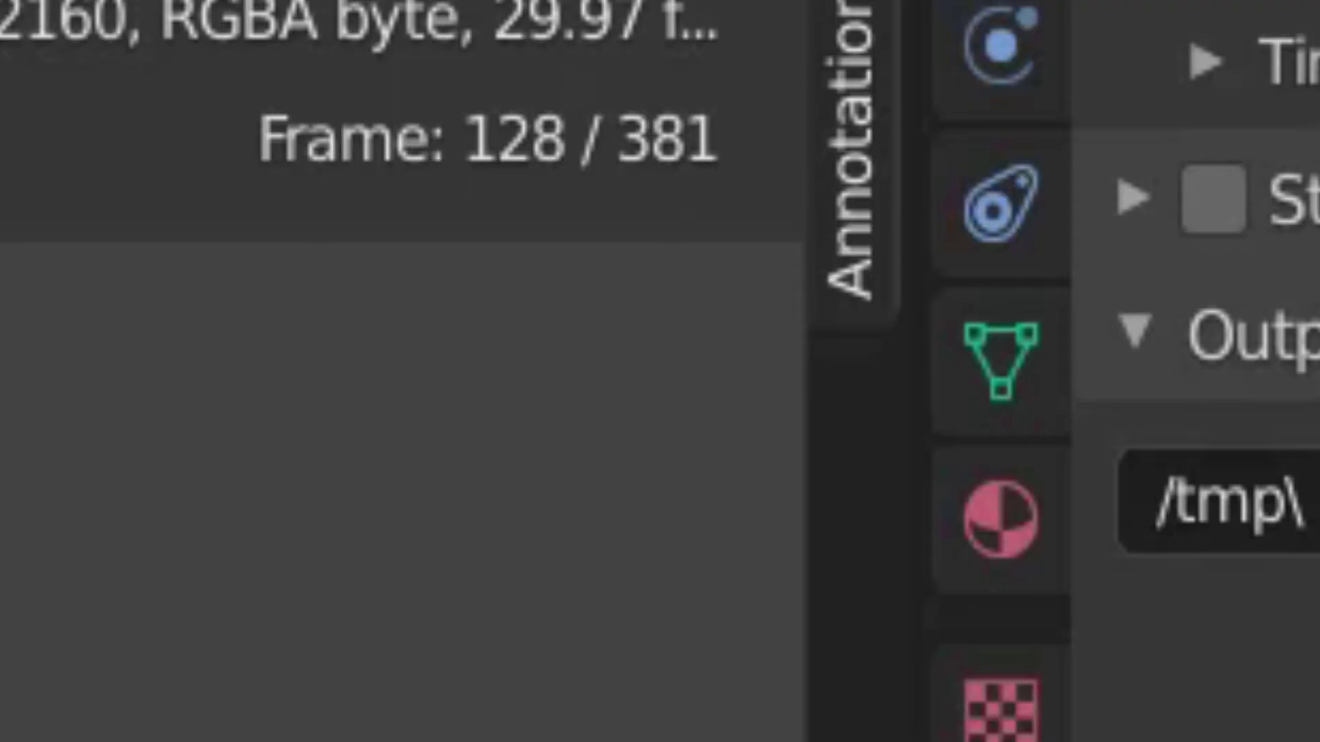
pyautogui.moveTo(688, 543); pyautogui.dragTo(616, 348, button='middle')
pyautogui.scroll(-3, 595, 388)
pyautogui.moveTo(592, 394); pyautogui.dragTo(544, 390, button='middle')
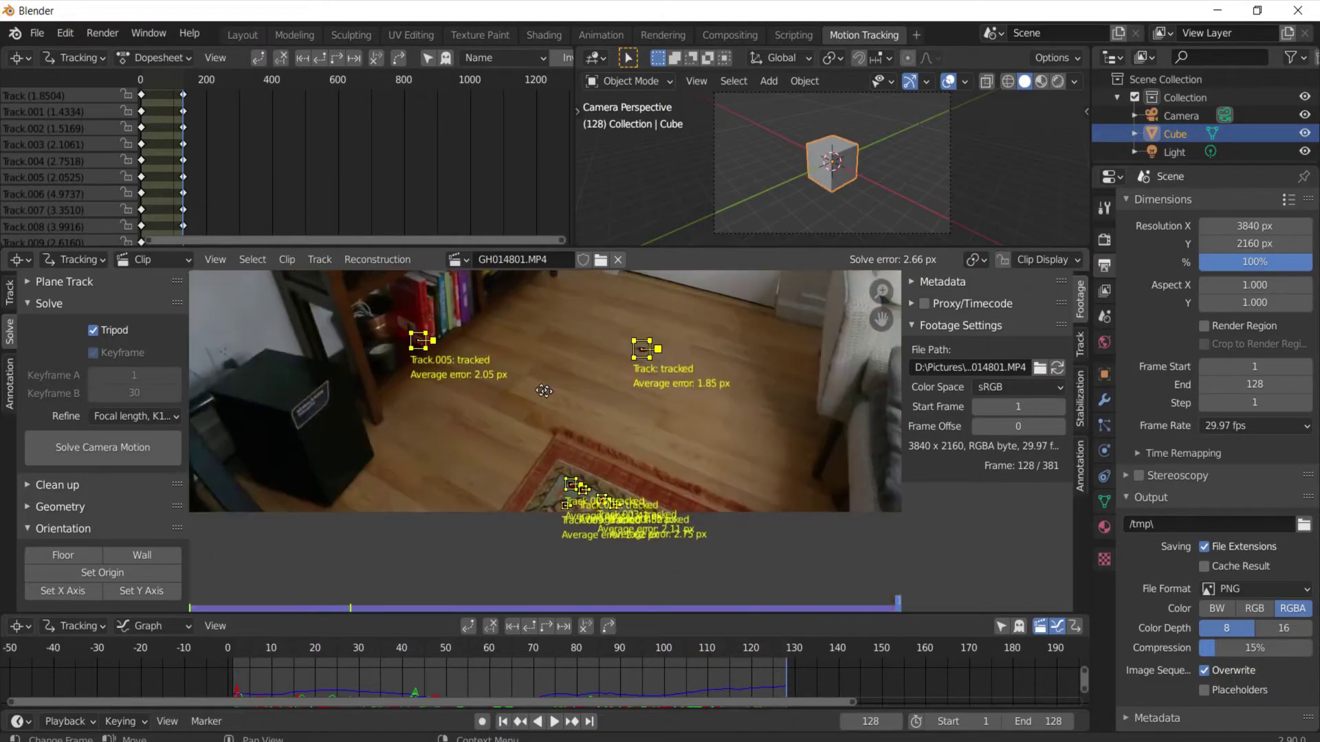
# Step: Delete the poorly tracked markers Track.005, Track.006, Track.007 and Track.009, and solve the camera motion again
pyautogui.scroll(9, 565, 514)
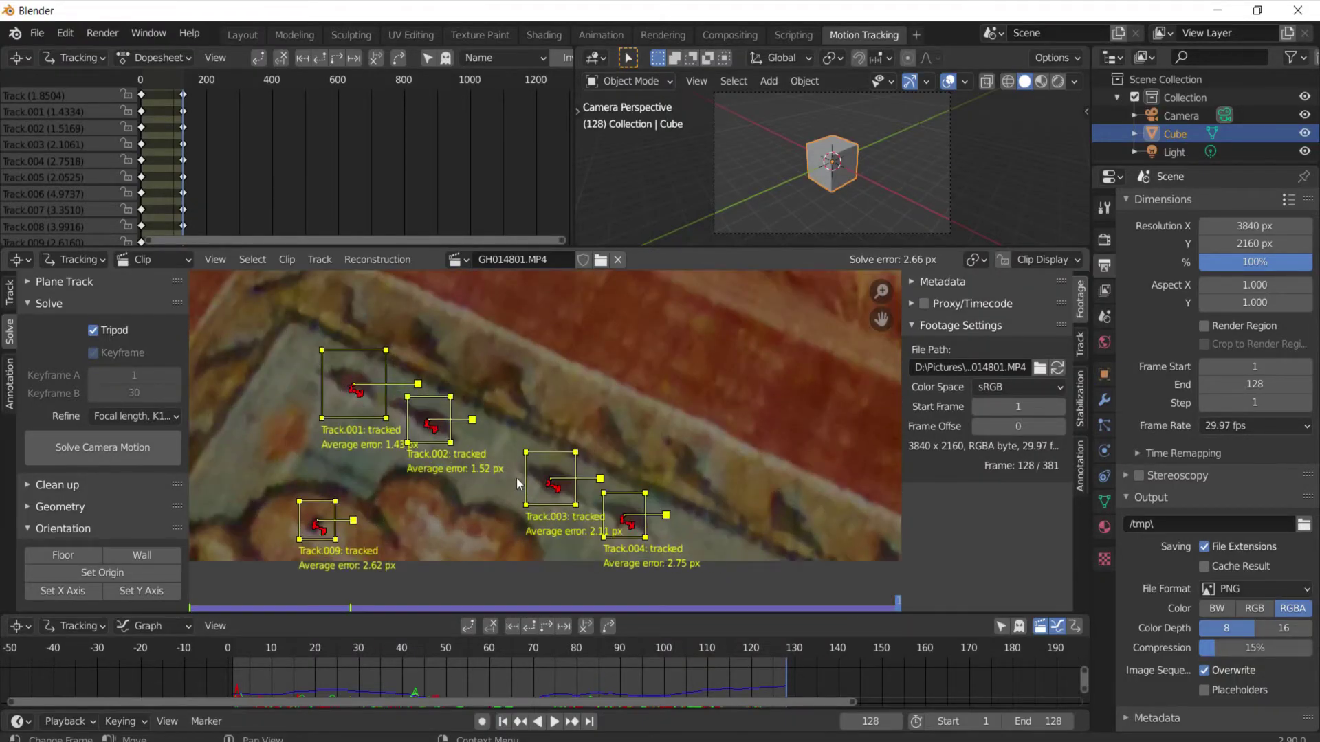
pyautogui.press('Home')
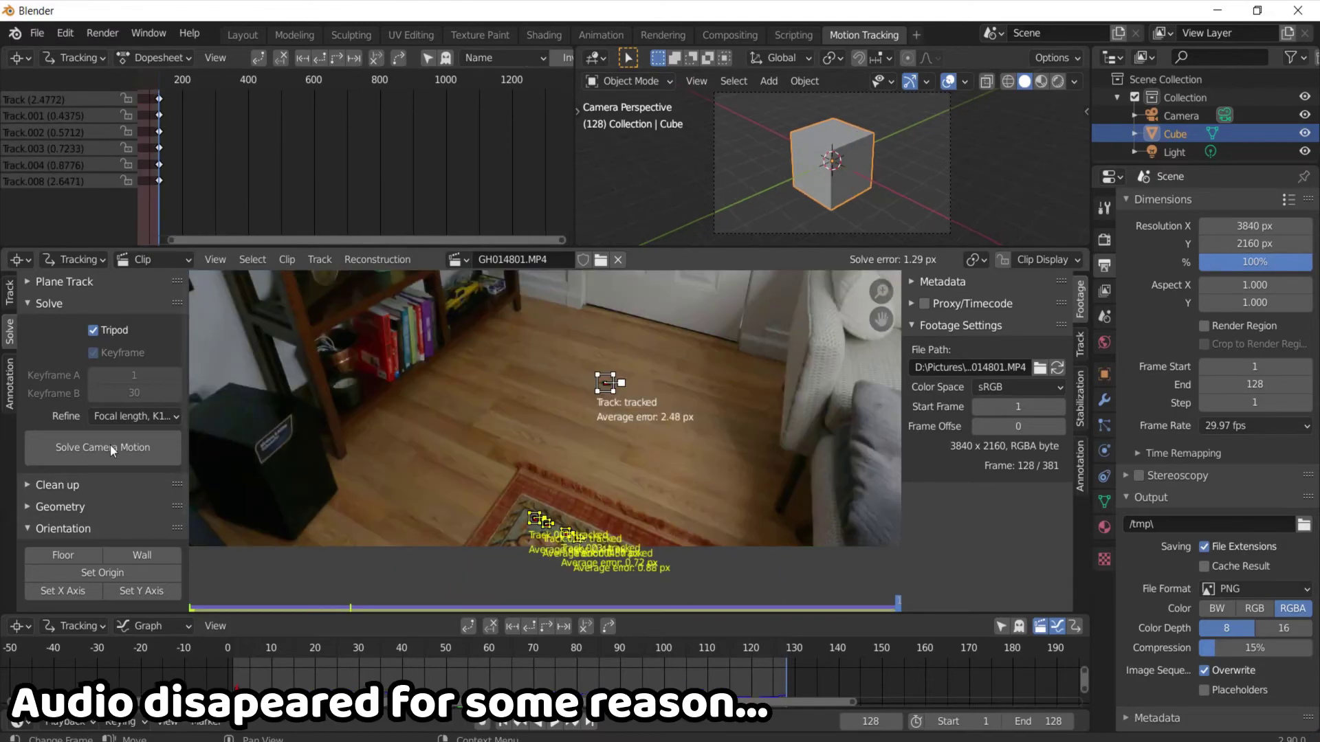
pyautogui.click(110, 444)
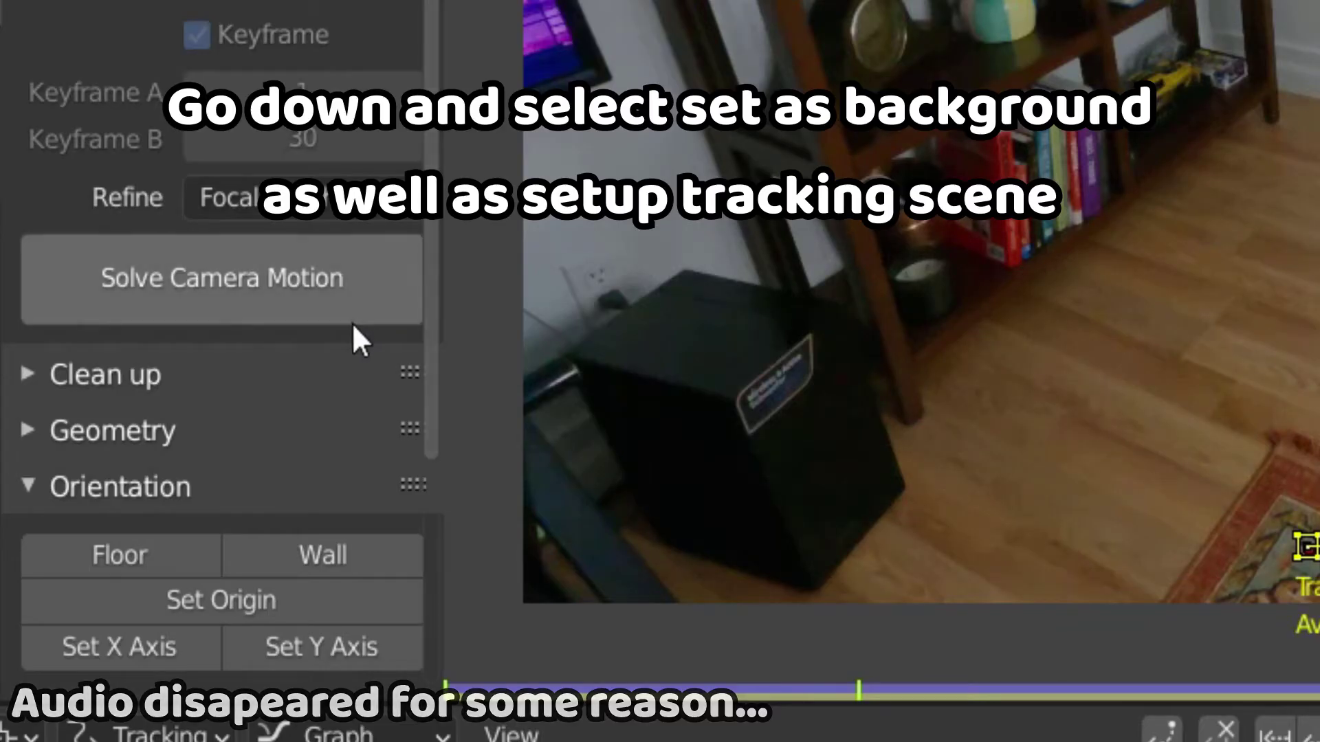
# Step: Set the tracked footage as the camera background and set up the tracking scene
pyautogui.scroll(-8, 337, 385)
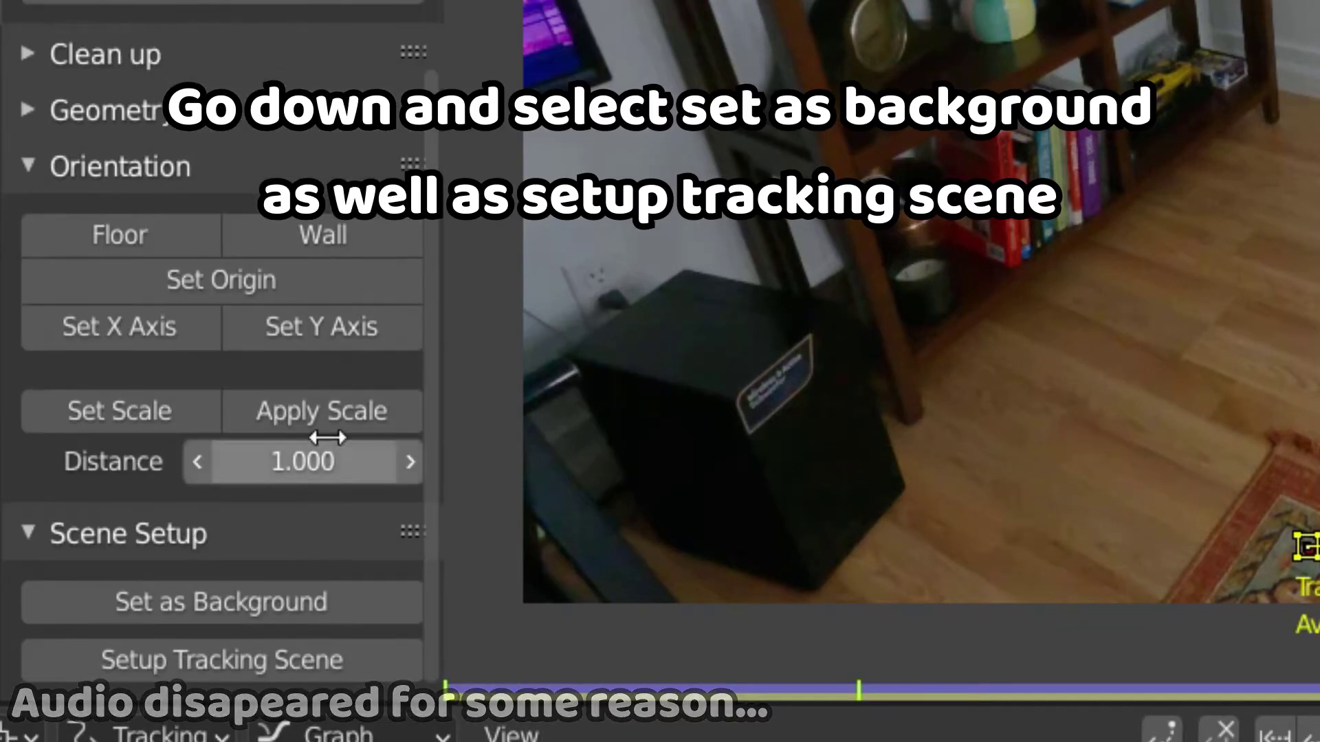
pyautogui.click(299, 603)
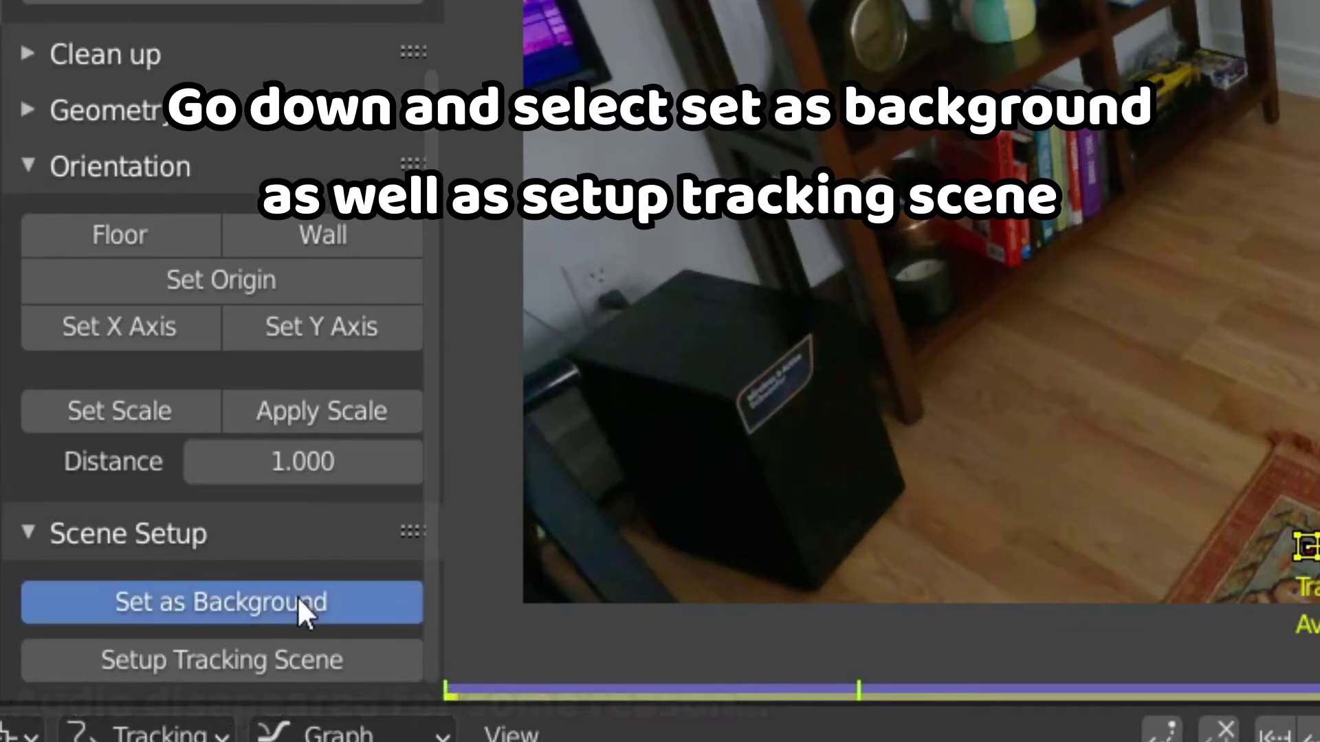
pyautogui.click(320, 661)
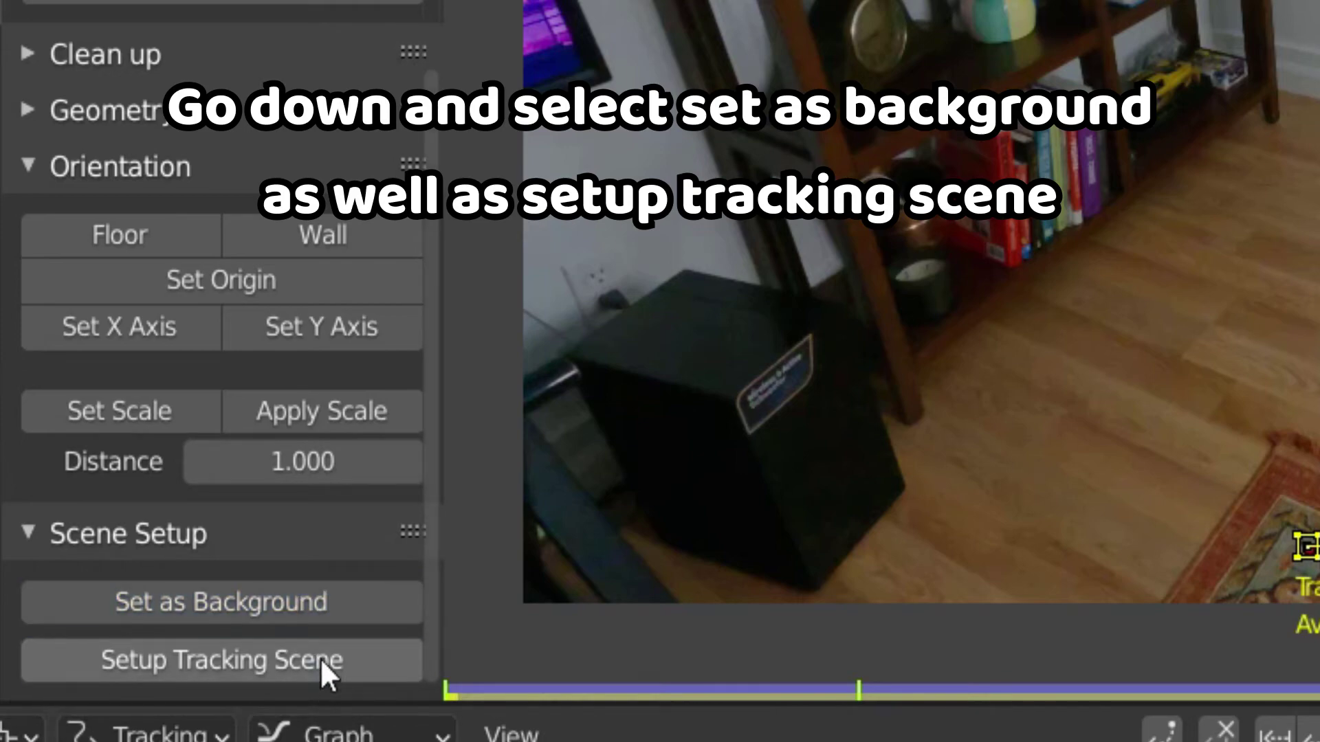
pyautogui.click(320, 658)
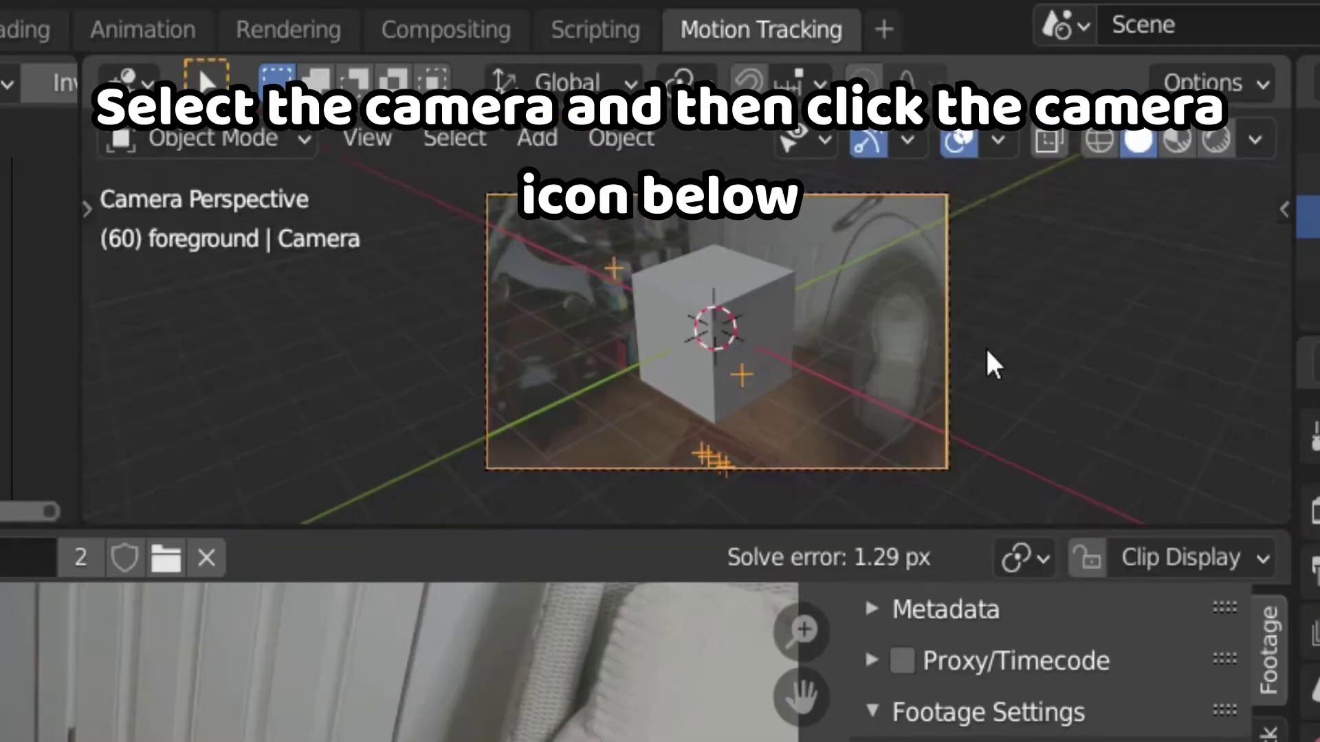
# Step: Turn off Render Undistorted for the camera's GH014801.MP4 background image
pyautogui.moveTo(987, 363); pyautogui.dragTo(526, 337, button='middle')
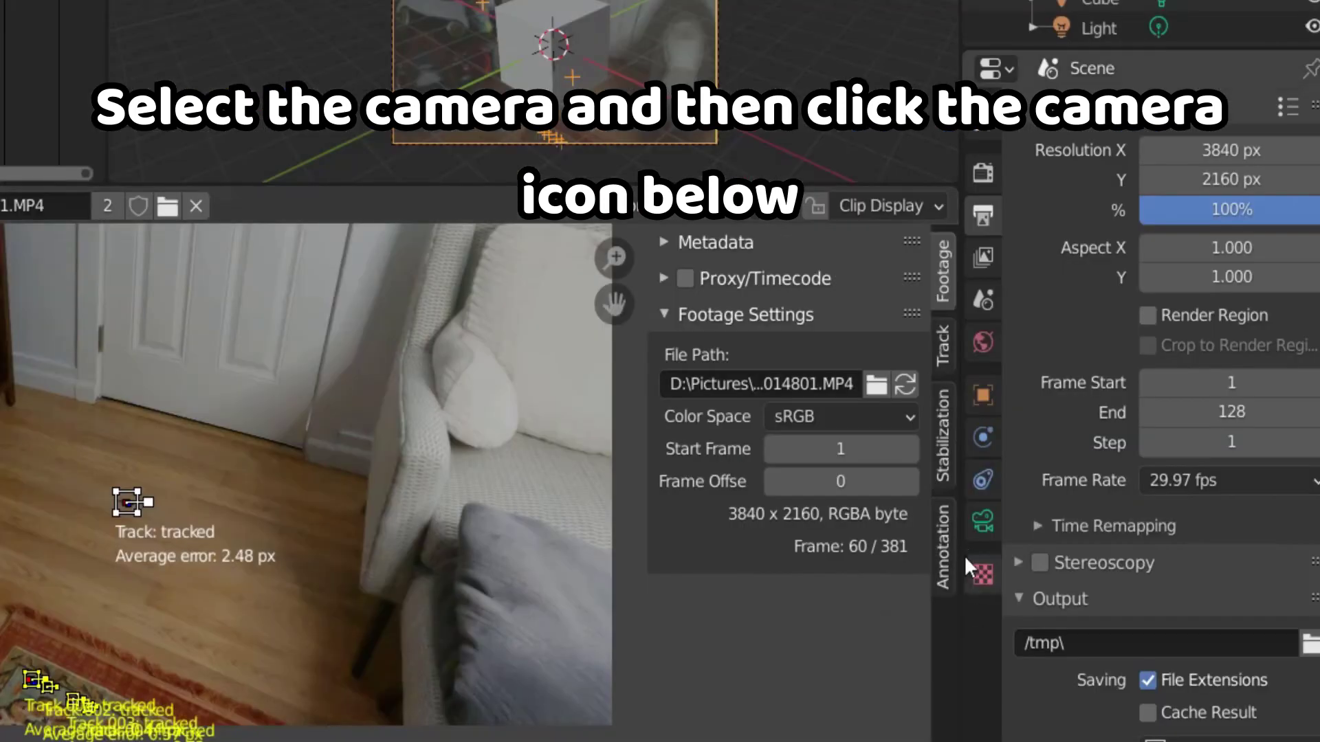
pyautogui.click(983, 520)
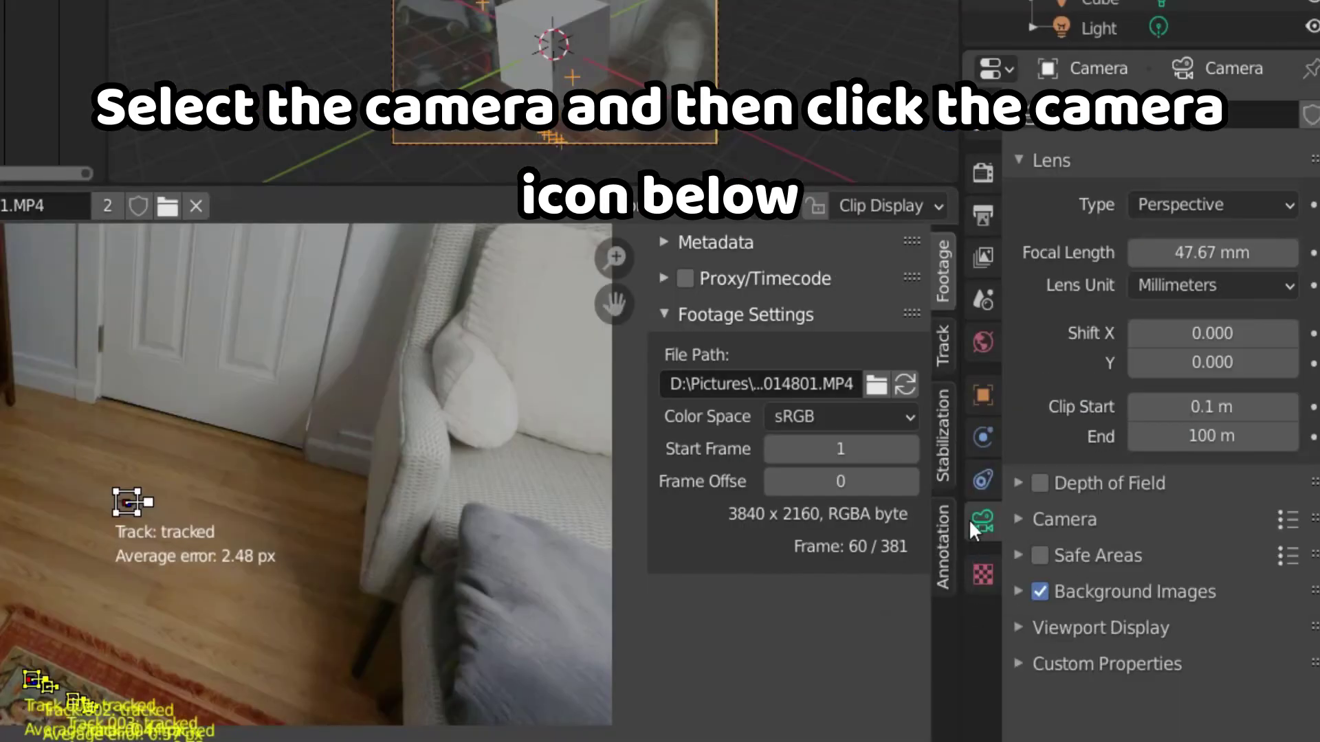
pyautogui.click(1116, 593)
pyautogui.scroll(-5, 1141, 632)
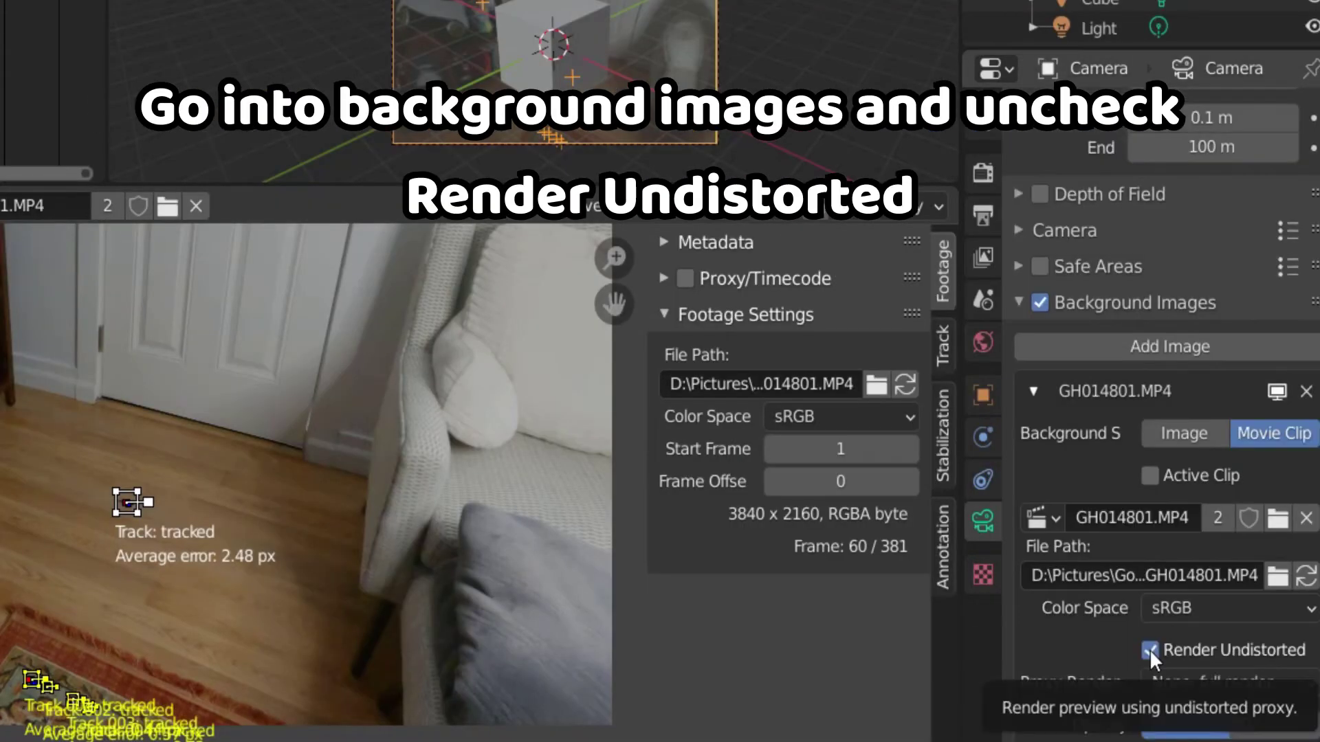
pyautogui.click(1150, 649)
pyautogui.scroll(3, 550, 78)
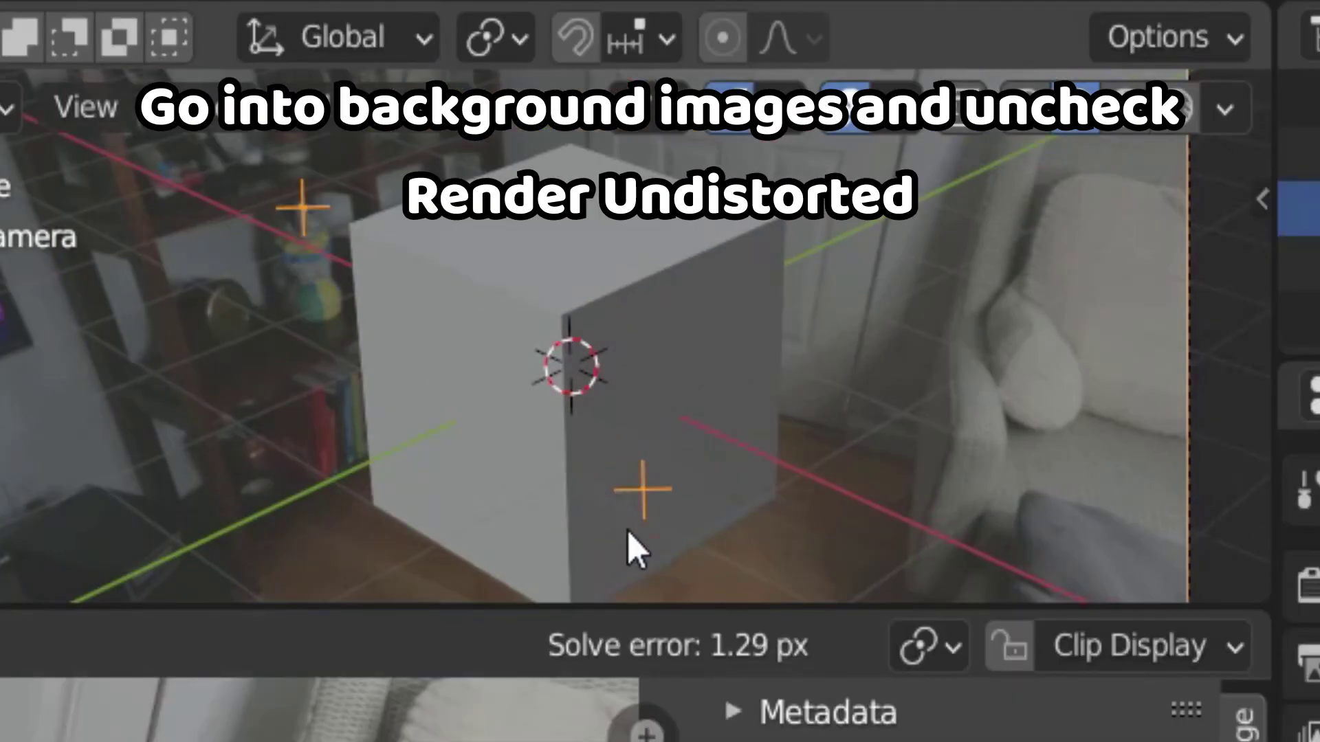
# Step: Play the tracked scene through the camera in the Layout workspace to check how the cube follows the footage
pyautogui.click(242, 35)
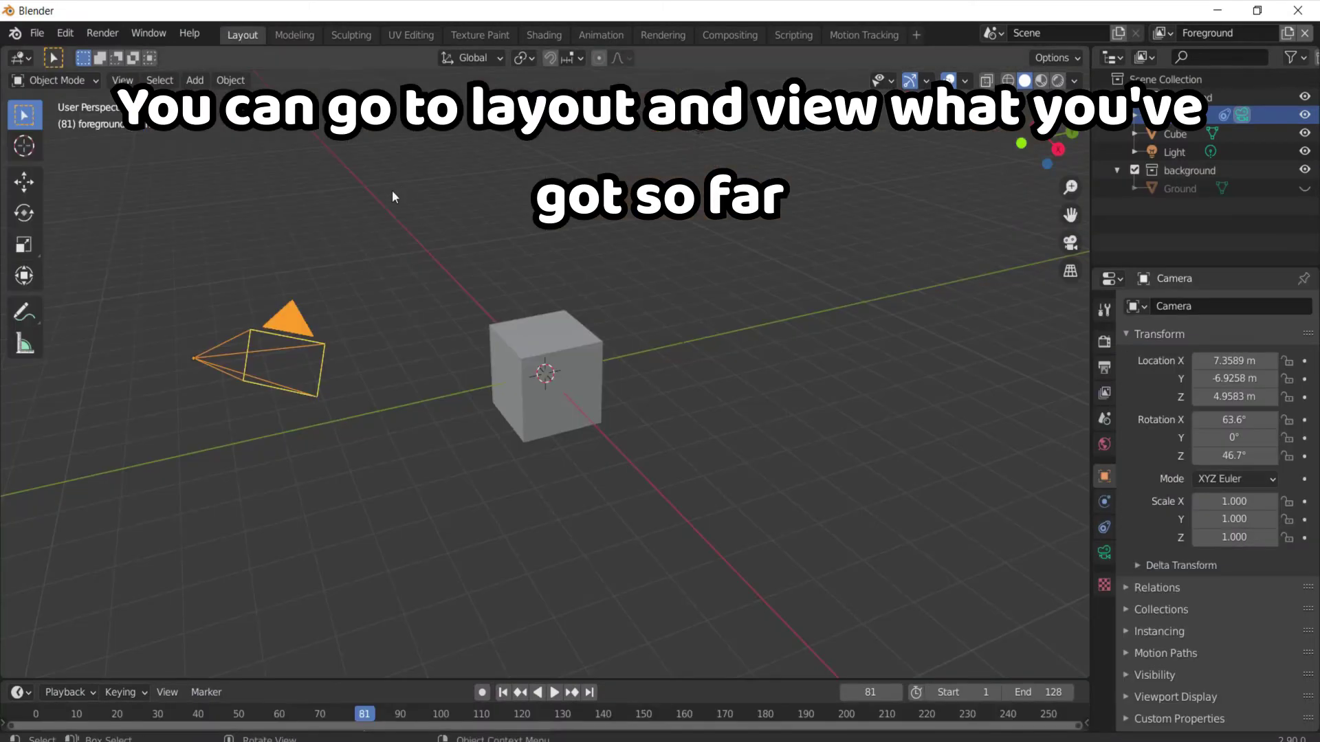
pyautogui.press('KP_0')
pyautogui.press('space')
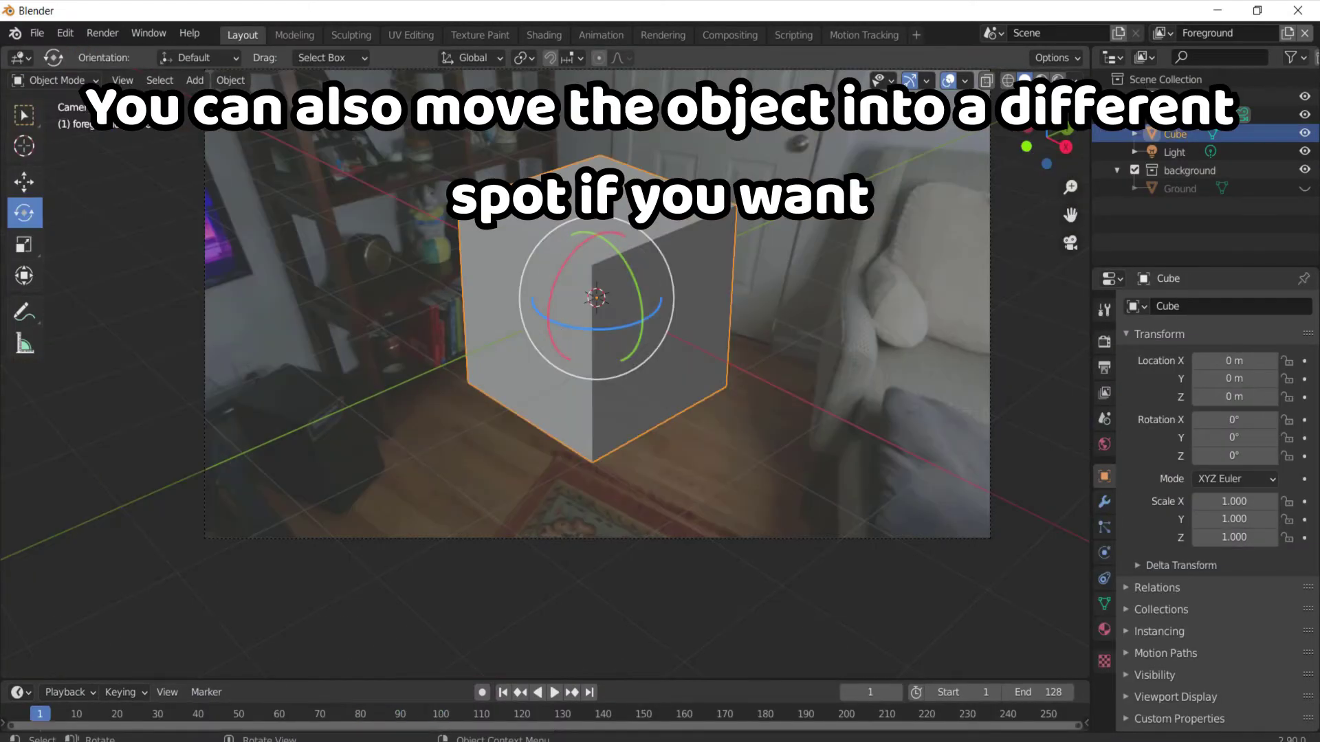
# Step: Scale the cube down to 0.464 and move it onto the wooden floor just behind the rug
pyautogui.moveTo(568, 328); pyautogui.dragTo(576, 328)
pyautogui.press('s')
pyautogui.click(587, 313)
pyautogui.click(25, 182)
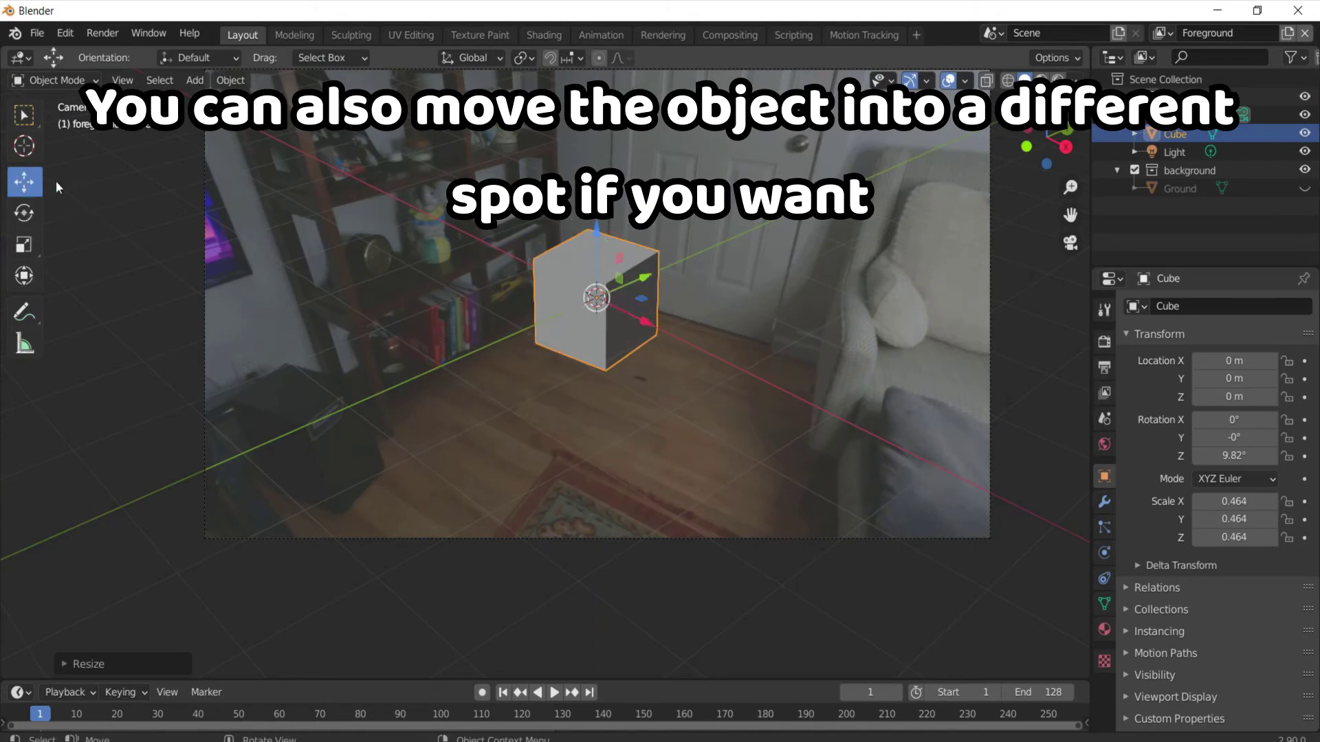
pyautogui.press('g')
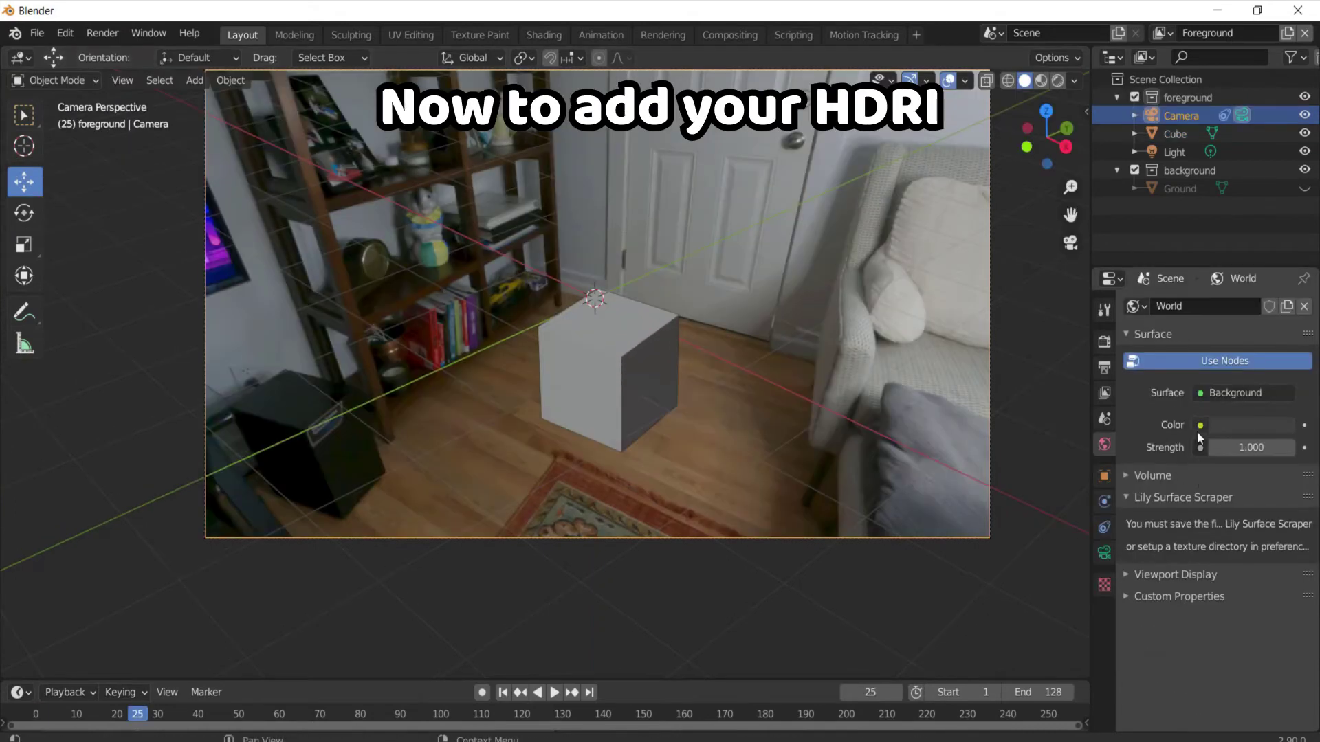
# Step: Add an Environment Texture node to the World shader in the Shading workspace
pyautogui.click(544, 34)
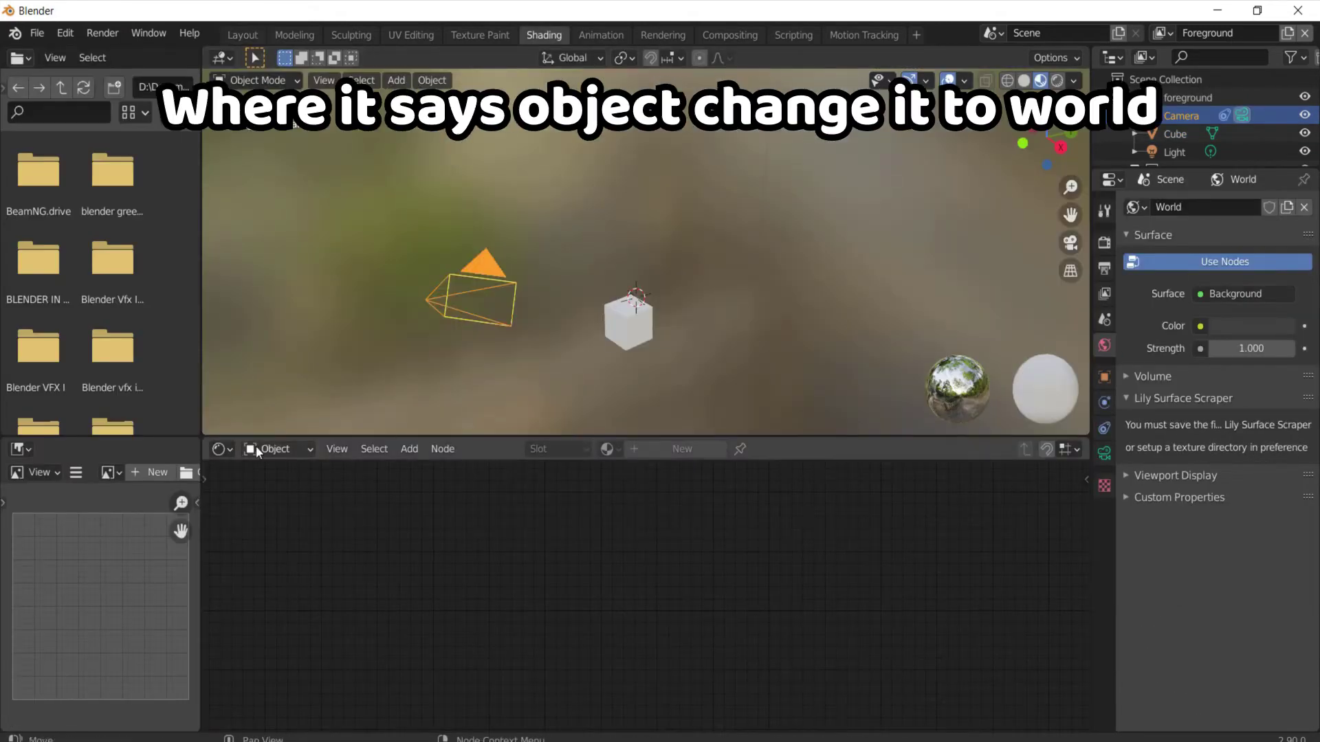
pyautogui.click(276, 490)
pyautogui.press('Home')
pyautogui.hotkey('shift', 'a')
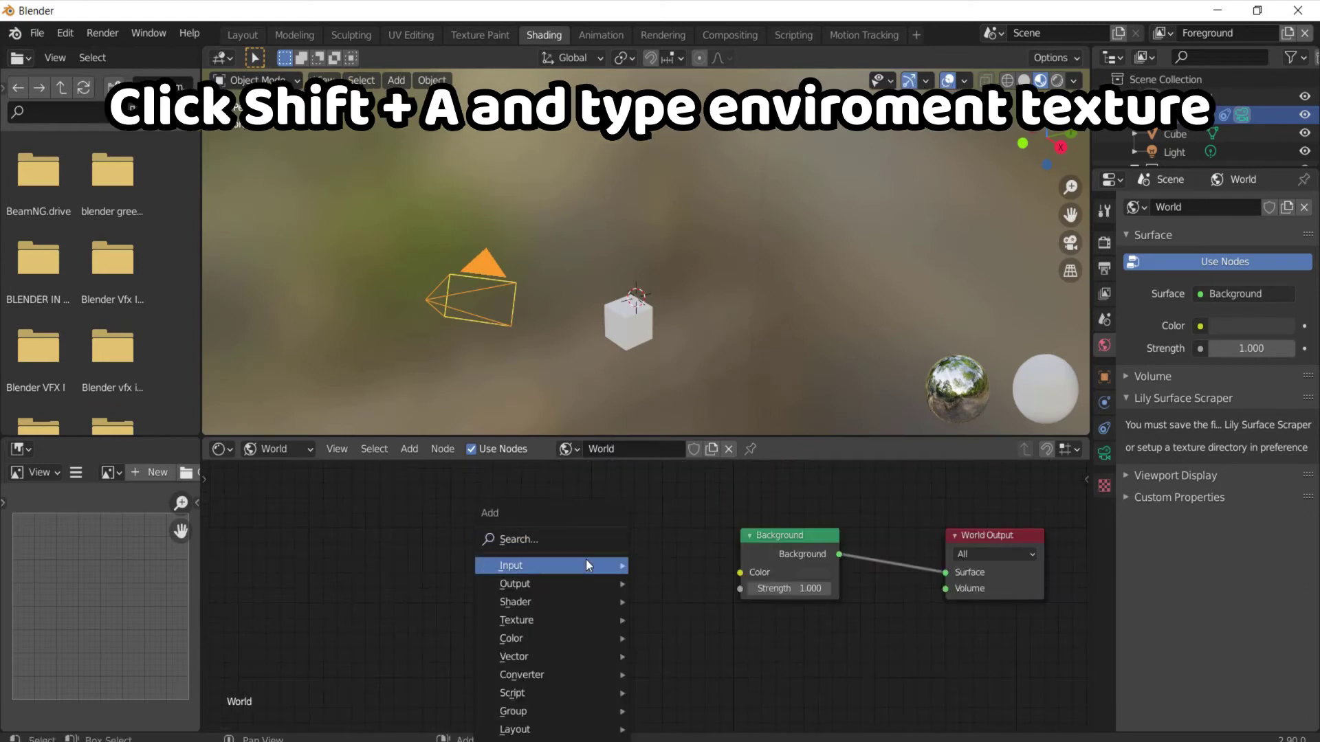
pyautogui.click(575, 543)
pyautogui.write('env')
pyautogui.click(610, 561)
pyautogui.click(472, 558)
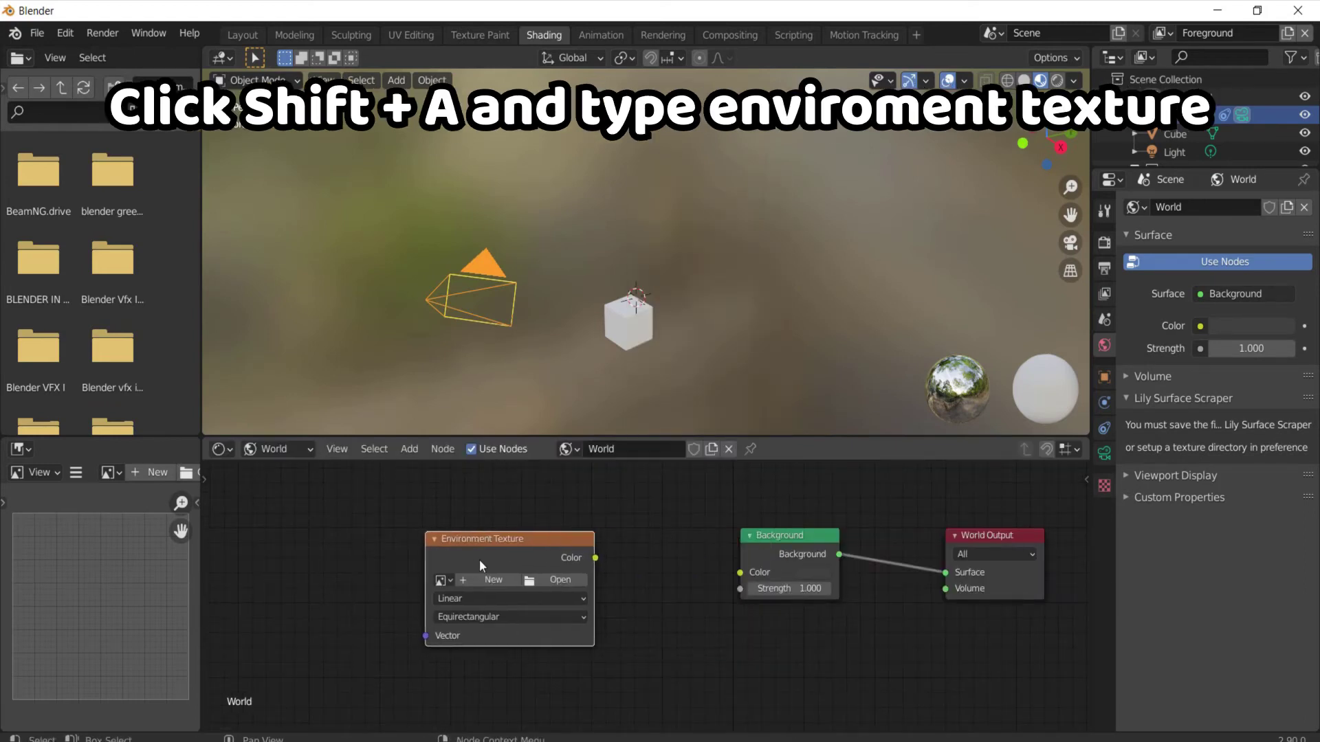
# Step: Link the Environment Texture's color to the Background node, load PANO_20211106_115338_2.jpg into it, and preview the rendered lighting
pyautogui.moveTo(595, 559); pyautogui.dragTo(733, 568)
pyautogui.moveTo(737, 572); pyautogui.dragTo(737, 572)
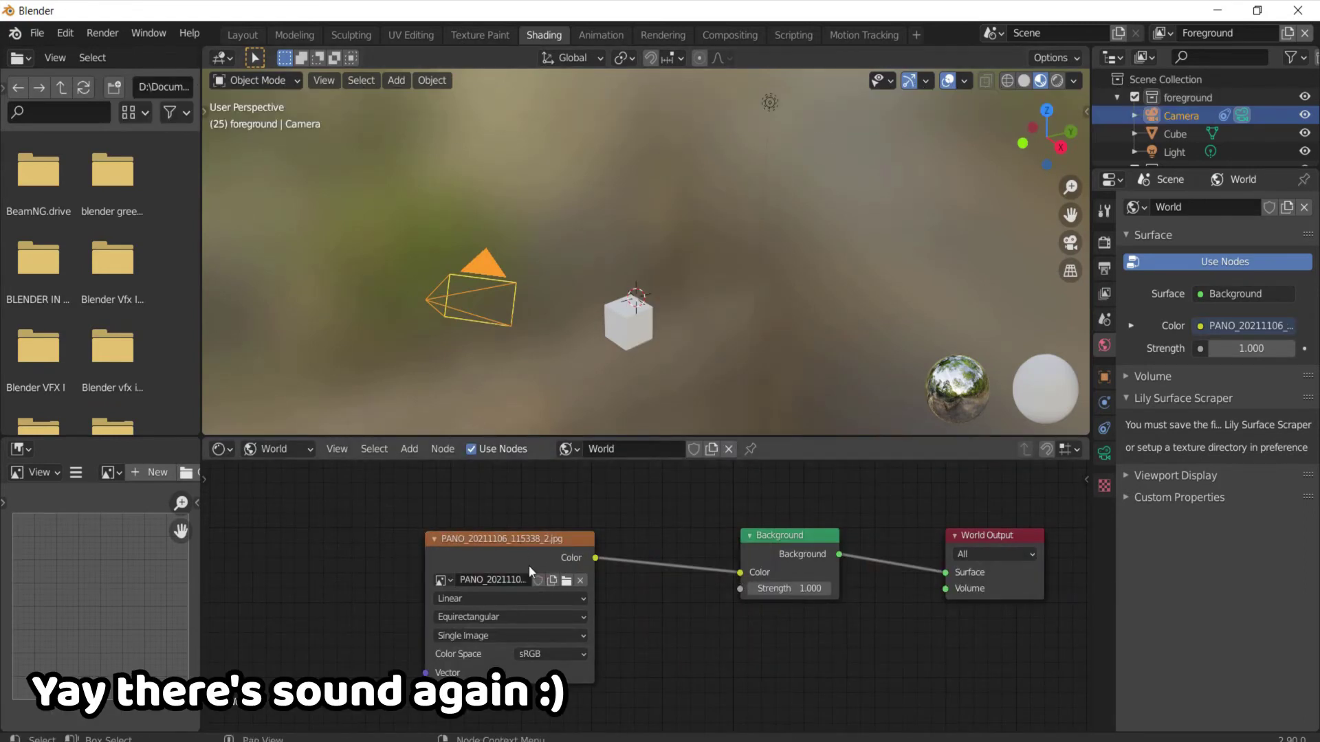
pyautogui.click(1057, 81)
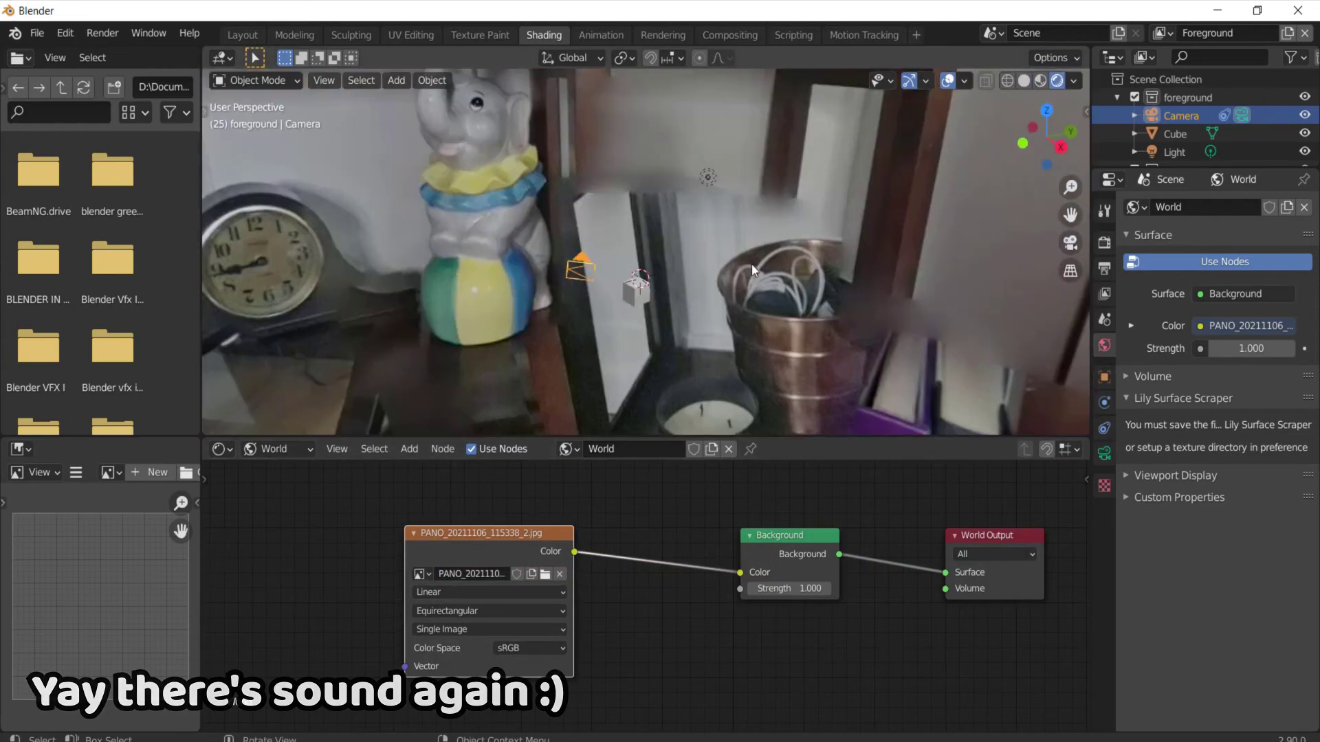
pyautogui.moveTo(752, 264)
pyautogui.mouseDown(button='middle')
pyautogui.moveTo(884, 208)
pyautogui.moveTo(981, 337)
pyautogui.moveTo(707, 236)
pyautogui.moveTo(774, 251)
pyautogui.mouseUp(button='middle')
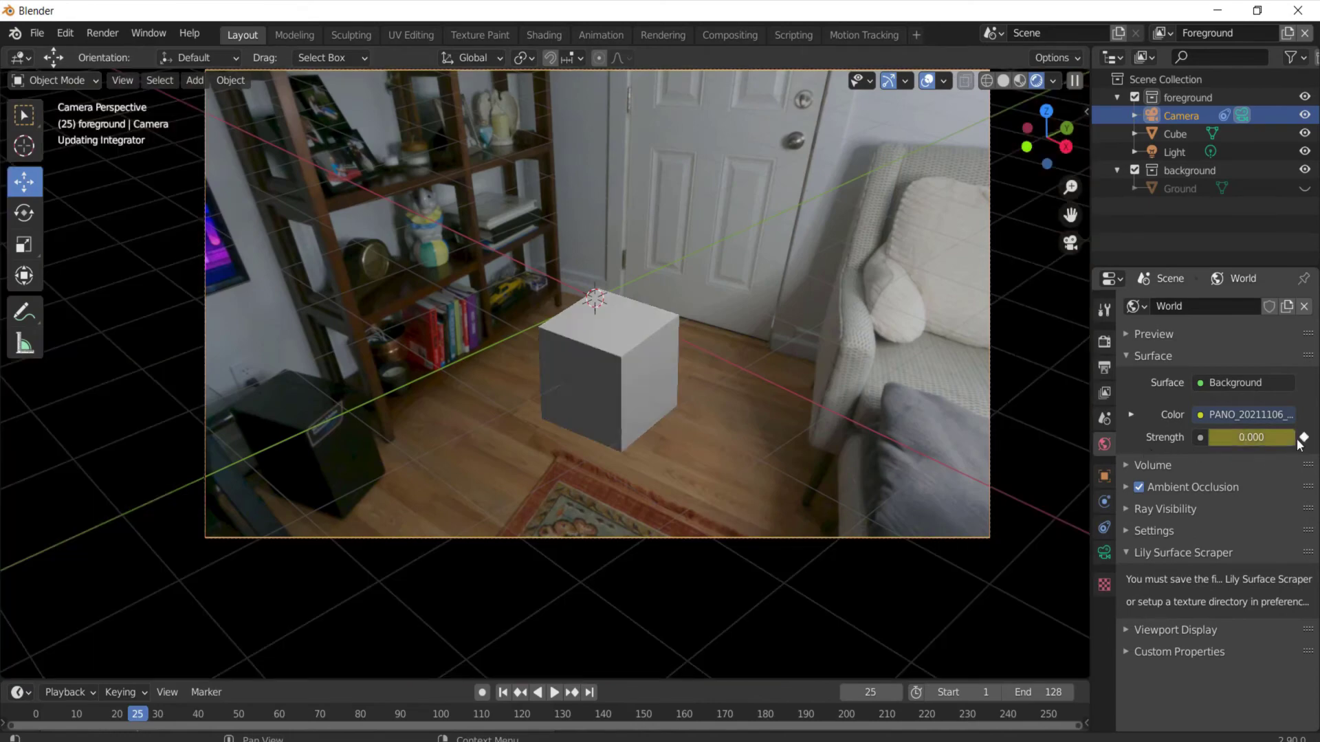
# Step: Lower the world background's strength to about 0.2 and check the cube's lighting in the rendered camera view
pyautogui.moveTo(1285, 441); pyautogui.dragTo(1290, 441)
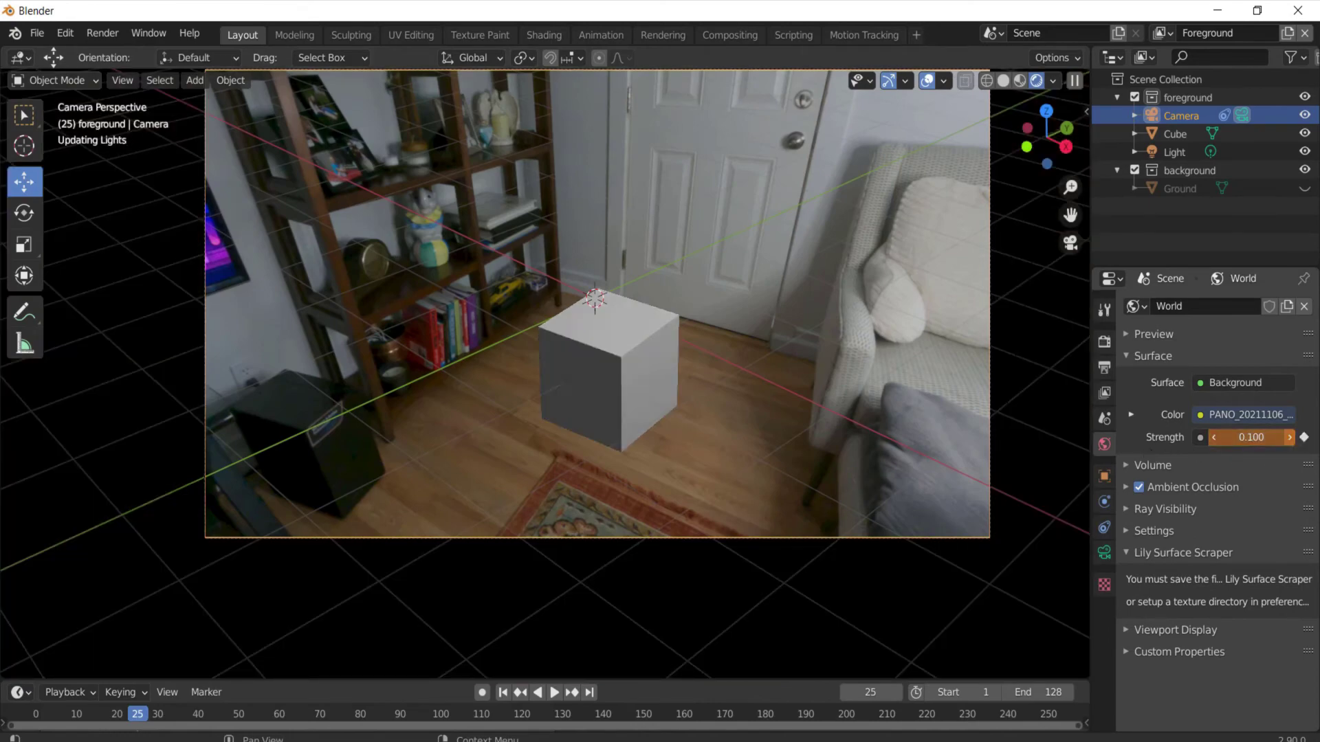
pyautogui.click(1291, 438)
pyautogui.click(1291, 438)
pyautogui.click(1292, 438)
pyautogui.click(1291, 438)
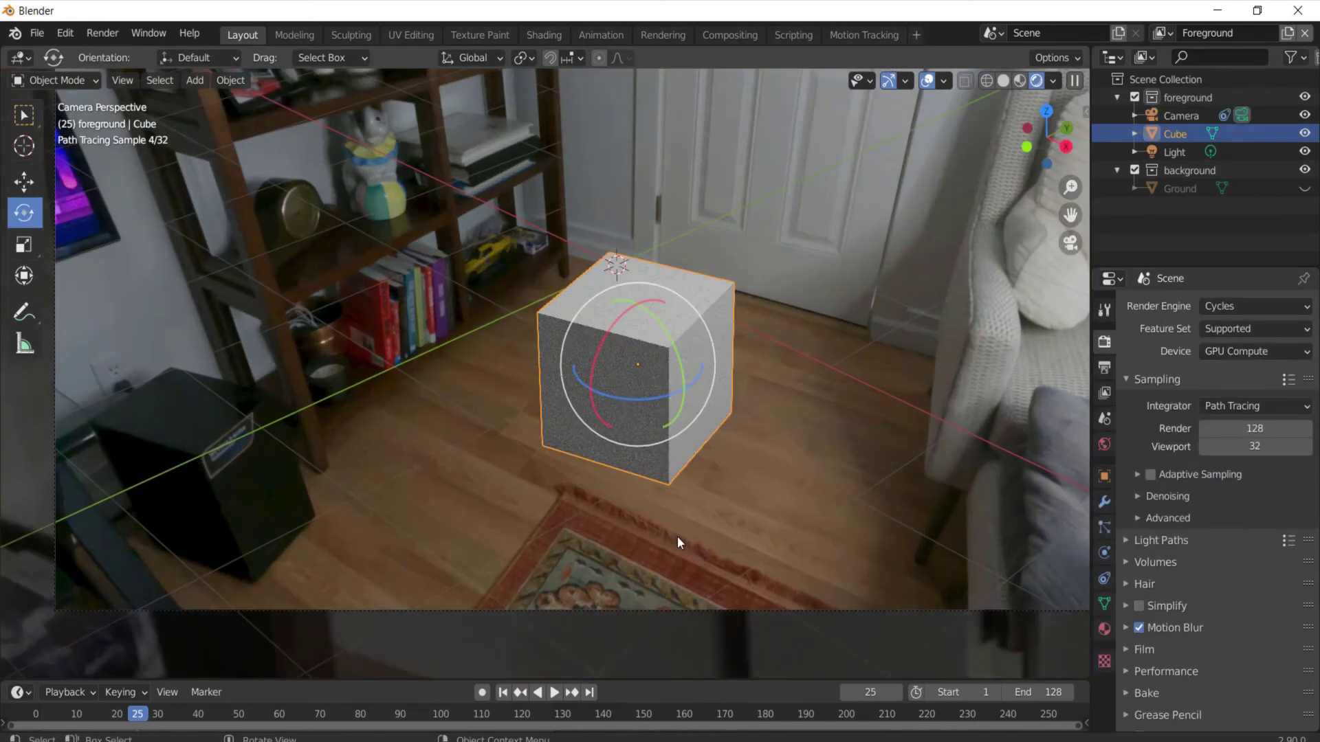
pyautogui.scroll(5, 678, 536)
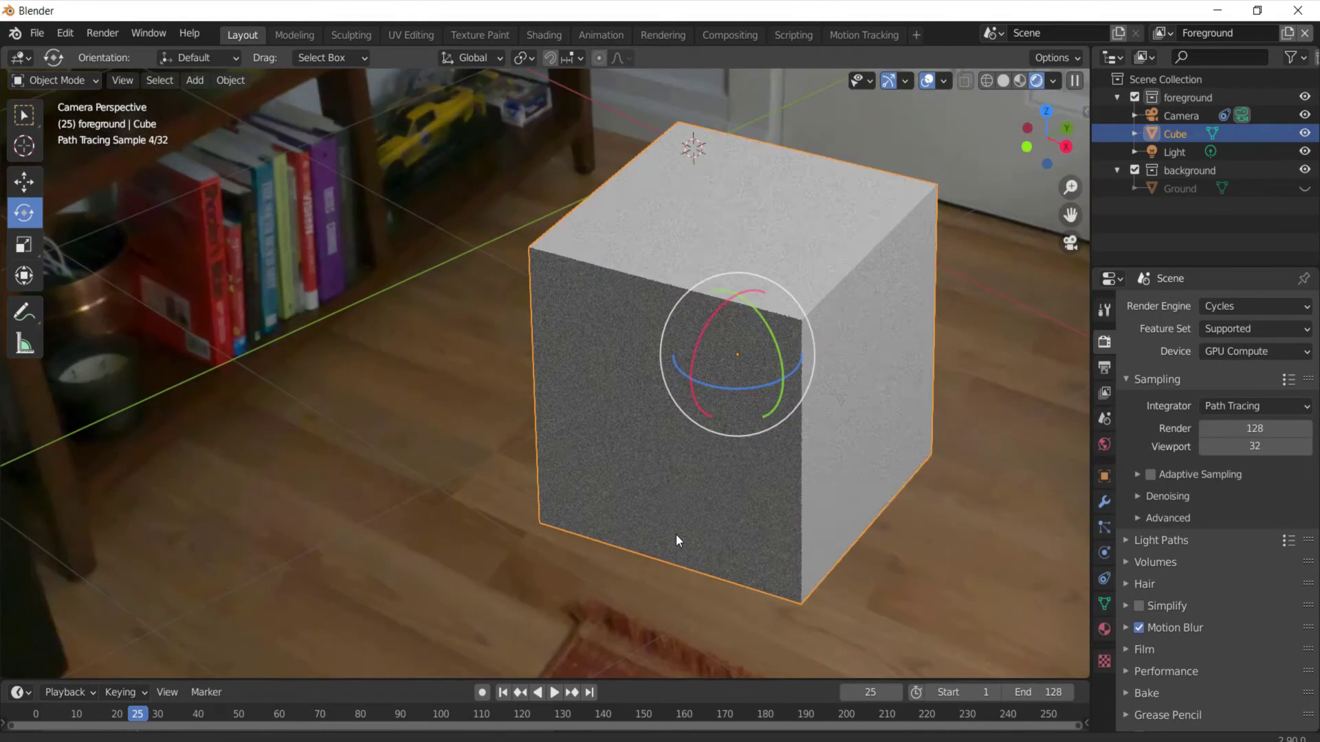
pyautogui.scroll(2, 698, 467)
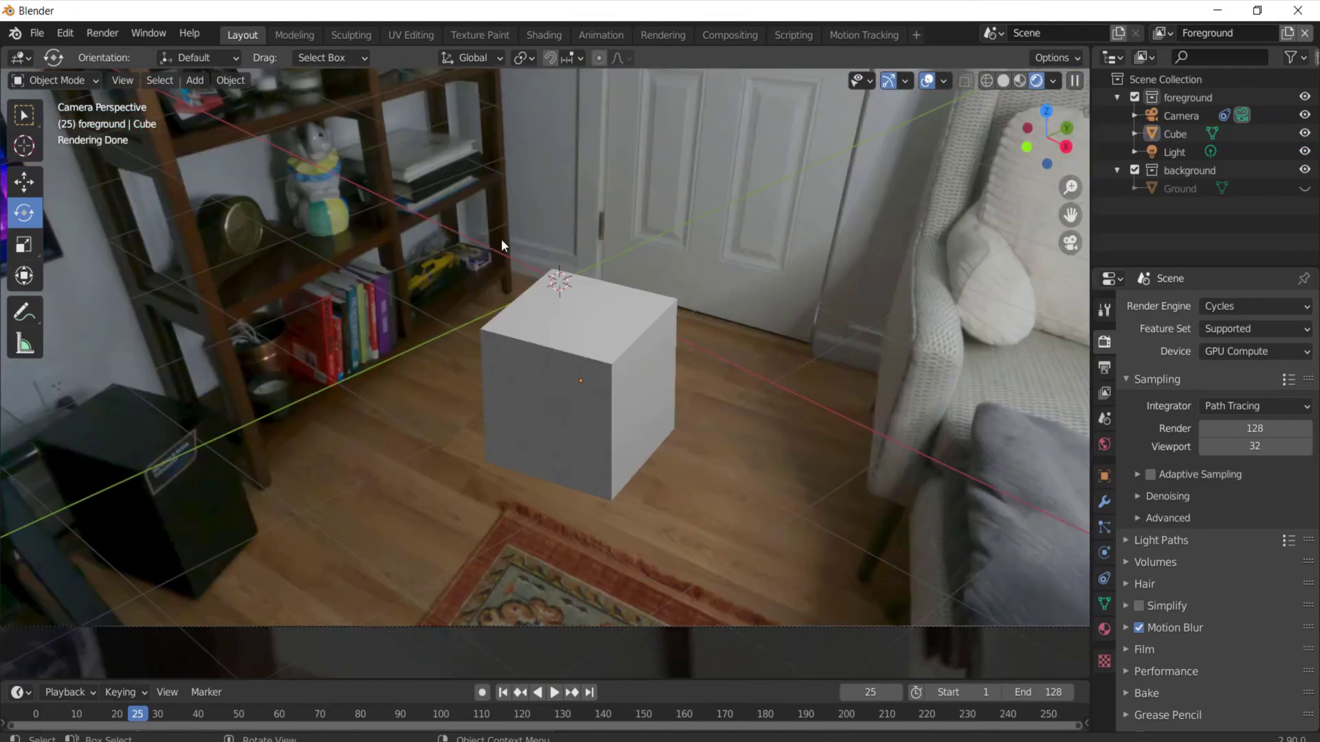
# Step: Add a plane mesh, scale it to 2.088, and position it under the cube as a floor at Z about -0.464 m
pyautogui.hotkey('shift', 'a')
pyautogui.moveTo(504, 255)
pyautogui.click(561, 259)
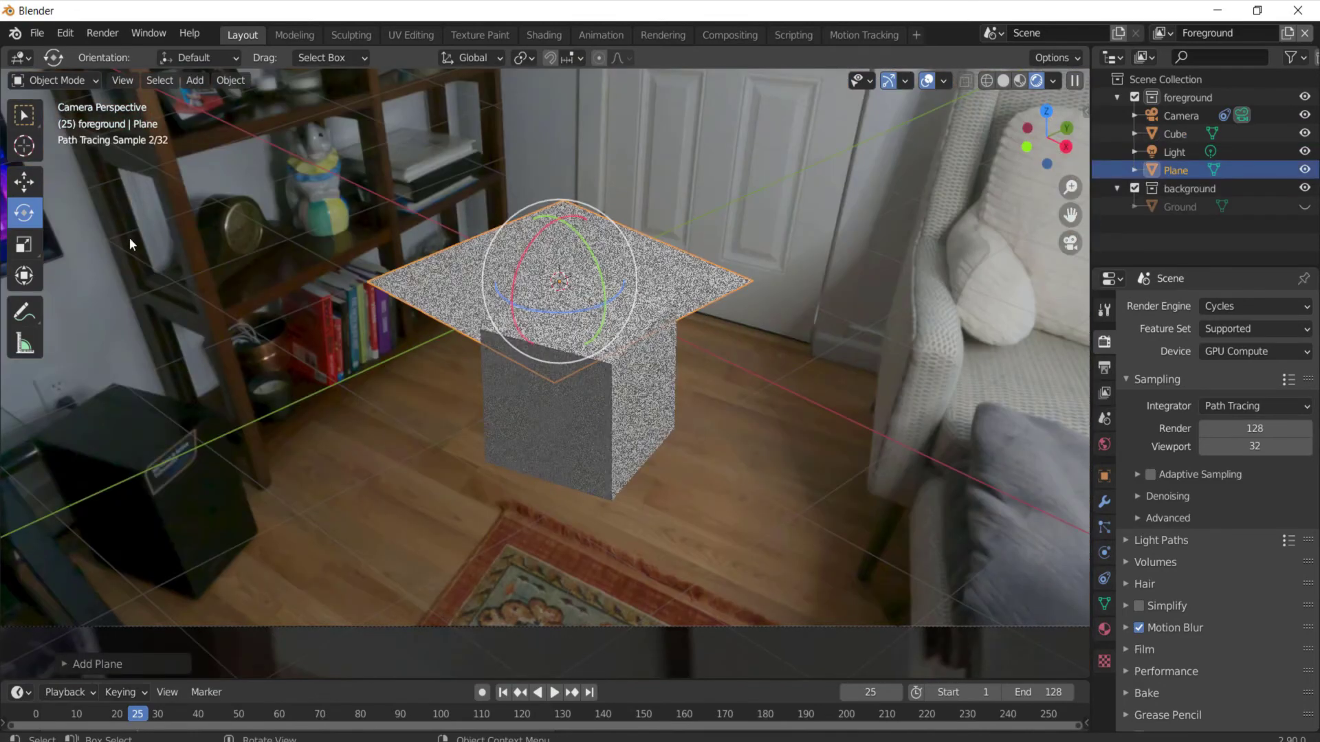
pyautogui.hotkey('shift', 'a')
pyautogui.moveTo(360, 233)
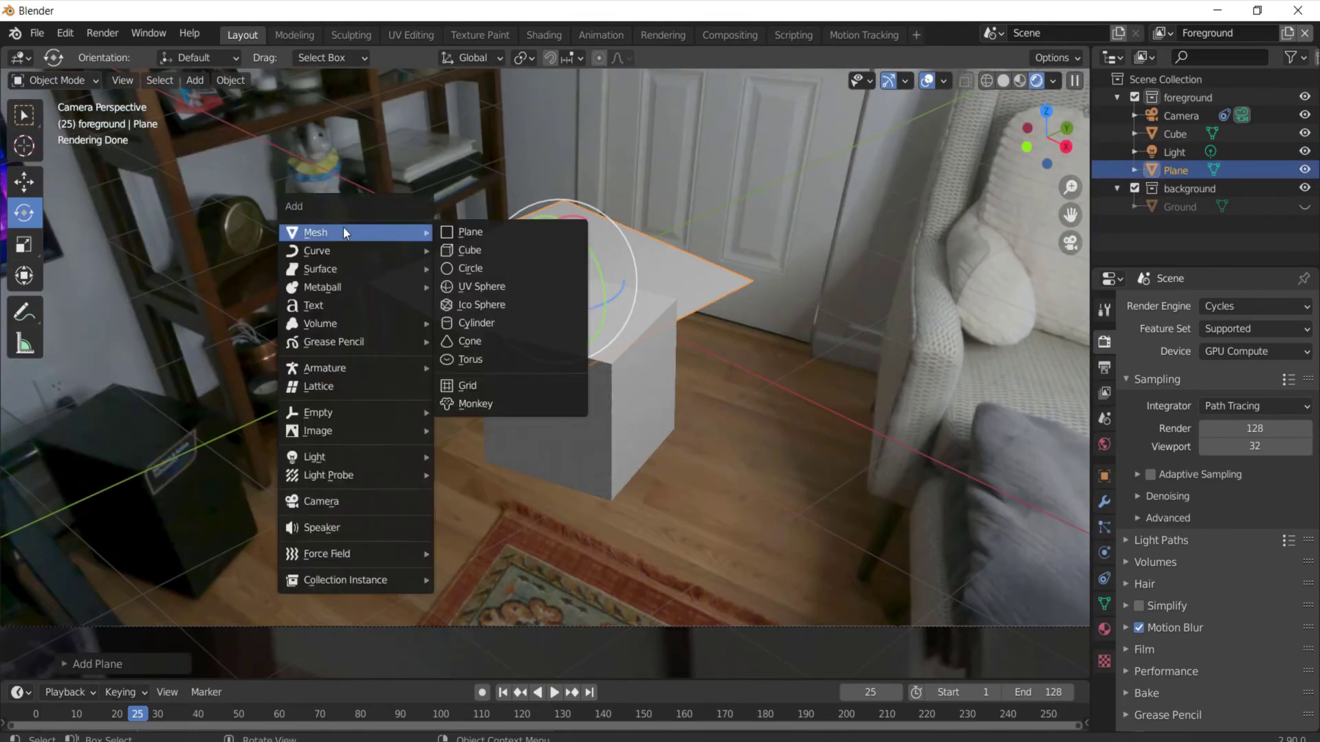
pyautogui.click(479, 236)
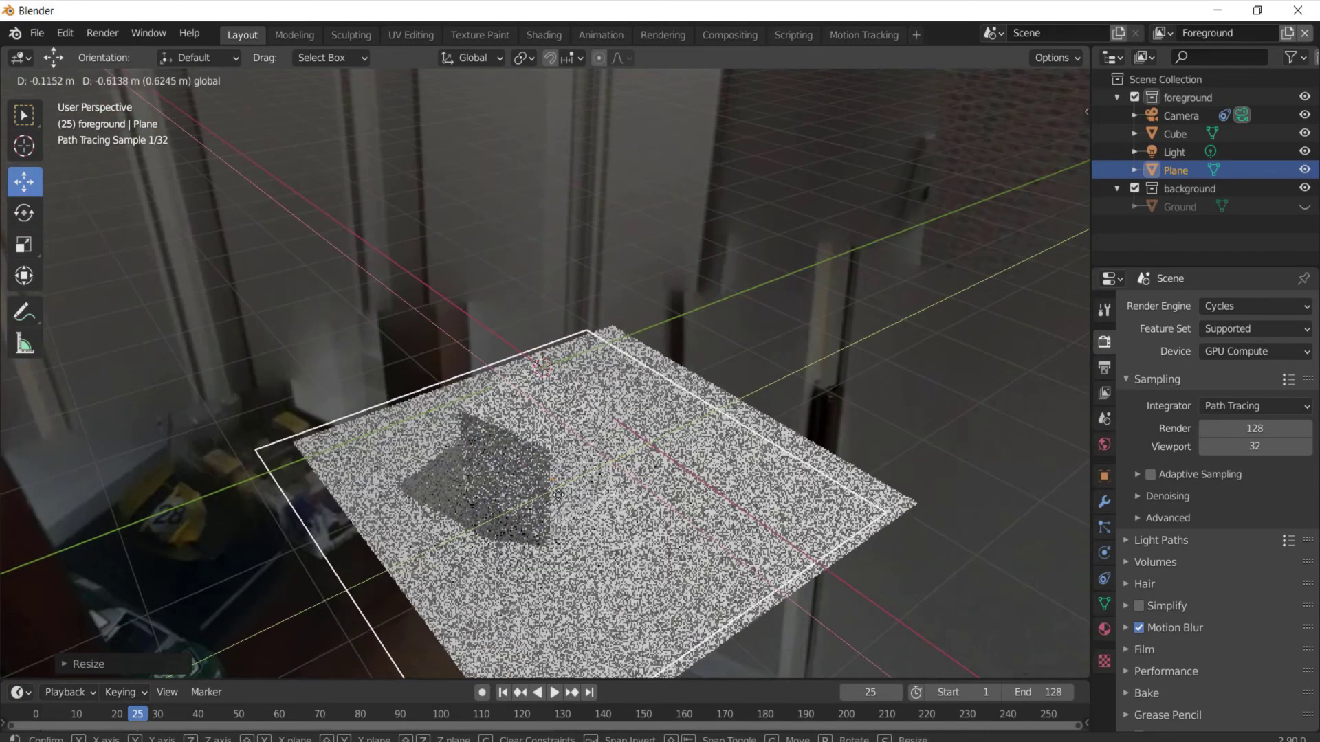
pyautogui.moveTo(591, 481); pyautogui.dragTo(569, 512)
pyautogui.press('KP_0')
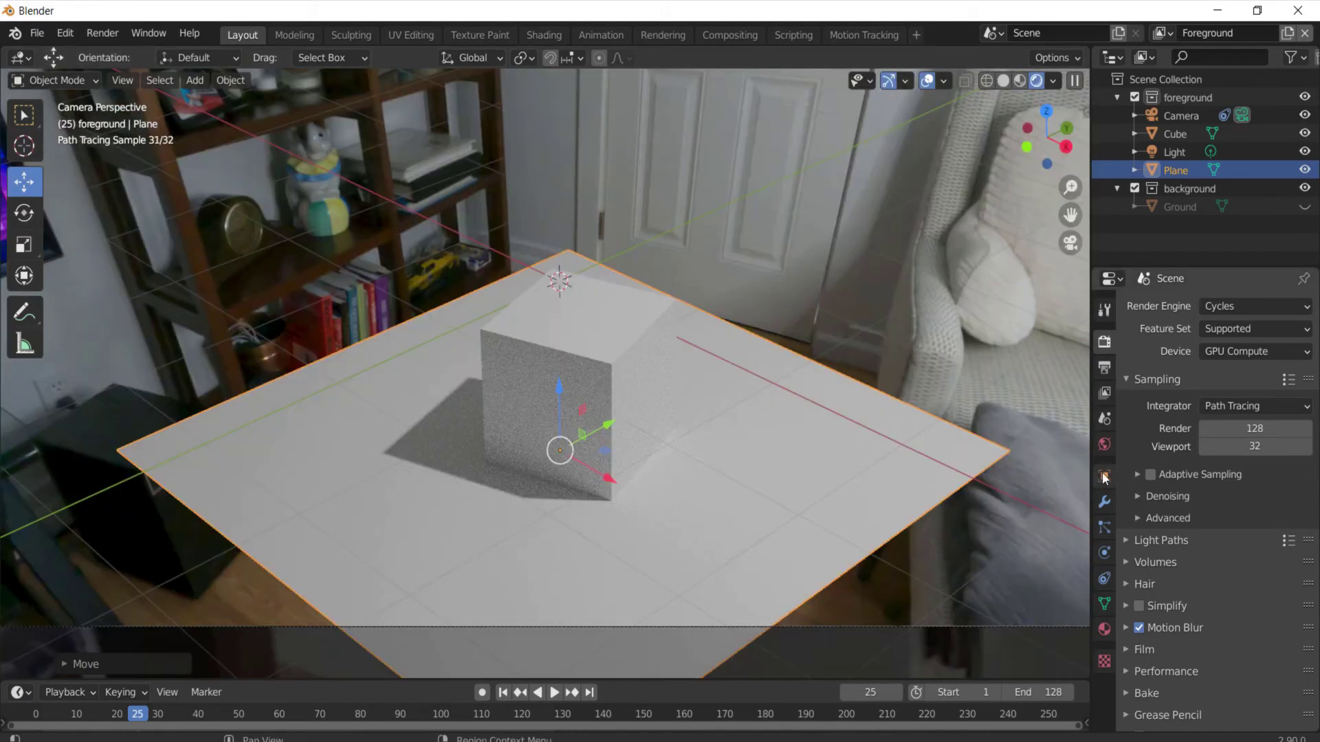
# Step: Make the floor plane a Shadow Catcher in its object visibility settings
pyautogui.click(1104, 477)
pyautogui.scroll(-2, 1187, 658)
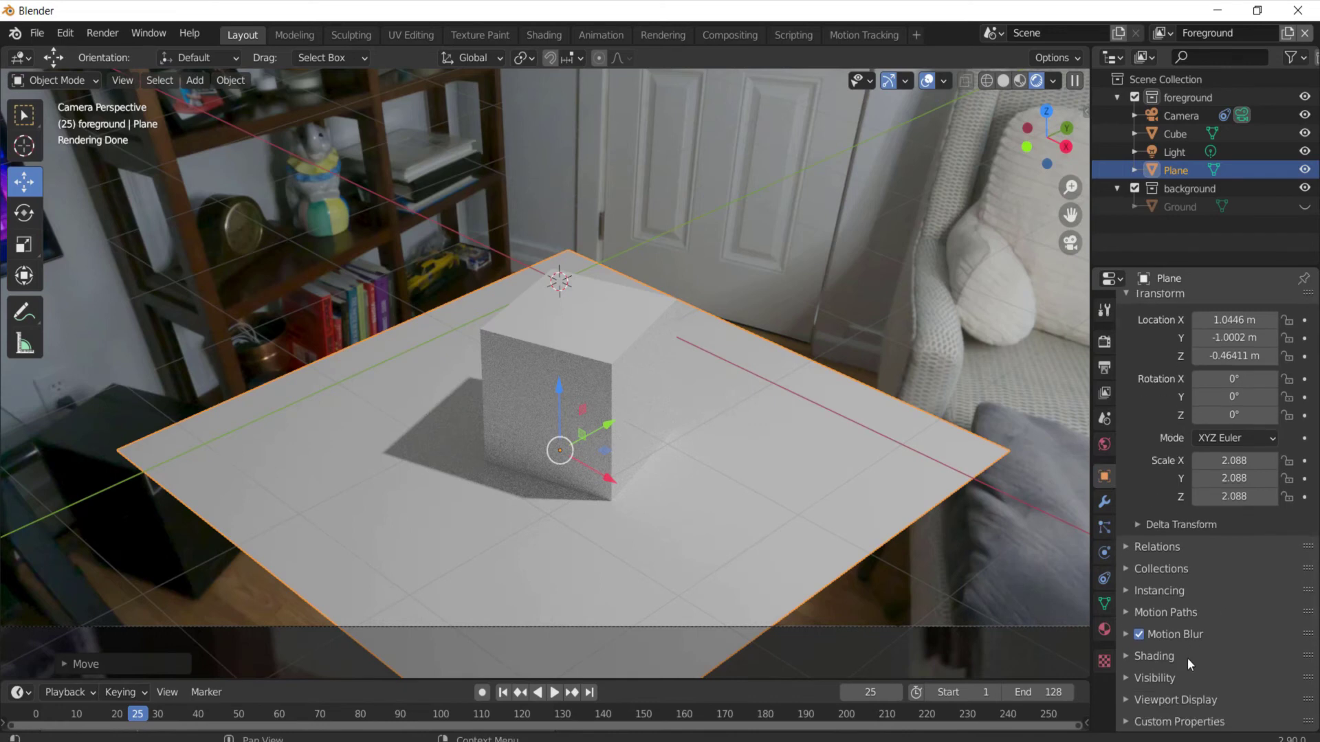
pyautogui.click(1165, 679)
pyautogui.scroll(-4, 1176, 671)
pyautogui.click(1200, 594)
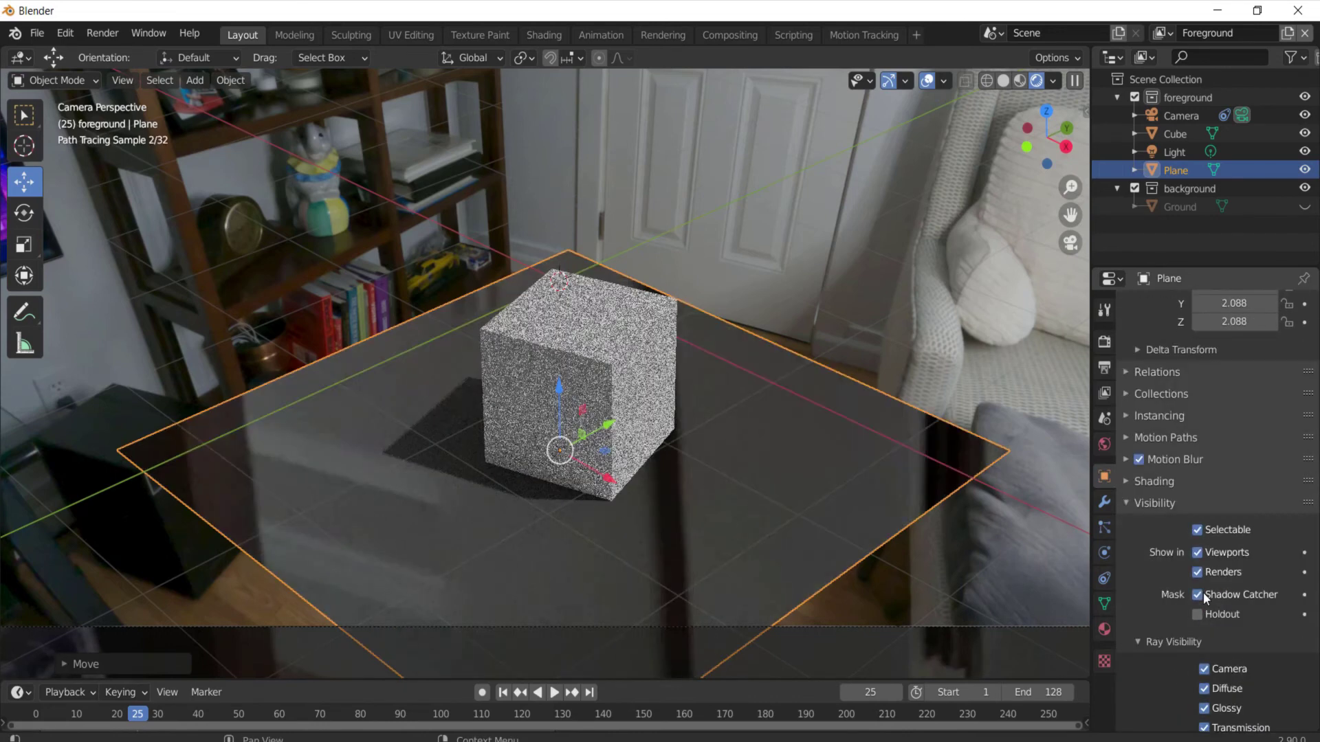
# Step: Enable a Transparent film for the render, then deselect the plane and check the cube's shadow on the footage
pyautogui.click(1104, 343)
pyautogui.scroll(-1, 1218, 560)
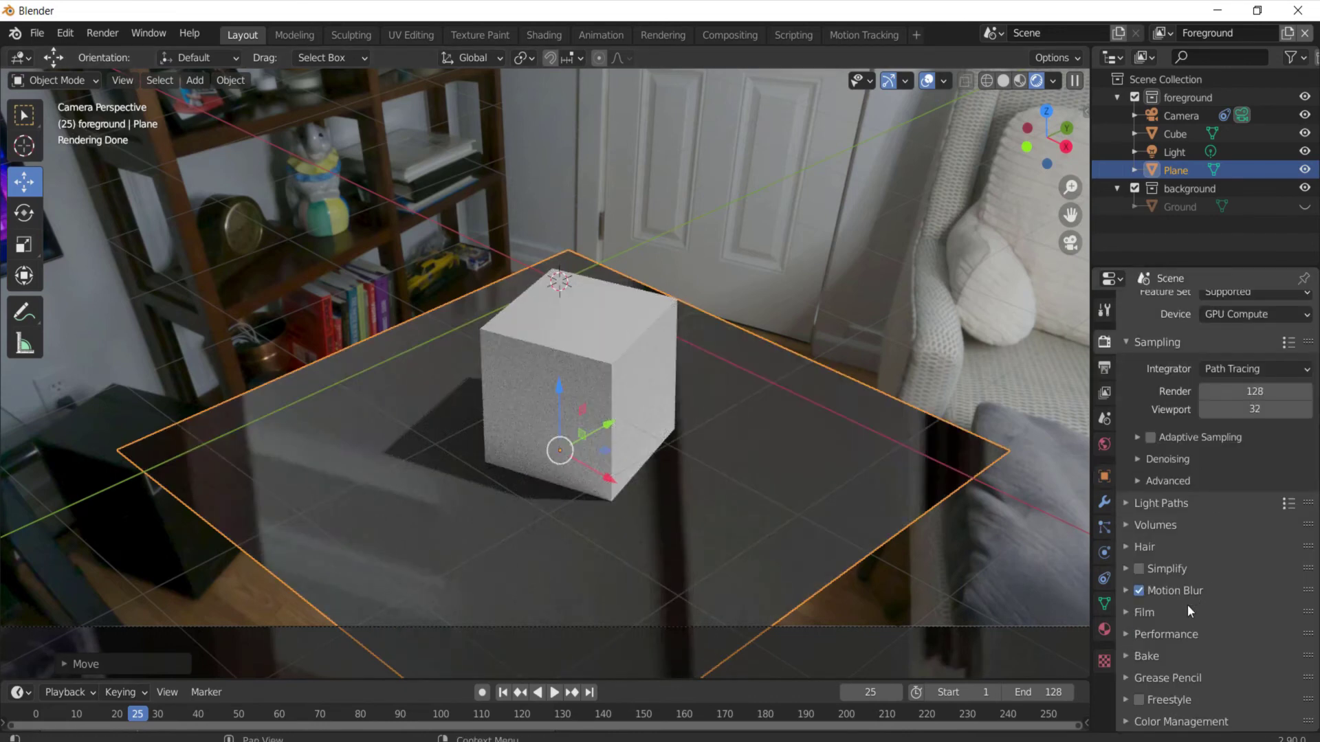
pyautogui.click(1156, 613)
pyautogui.scroll(-5, 1182, 637)
pyautogui.click(1157, 596)
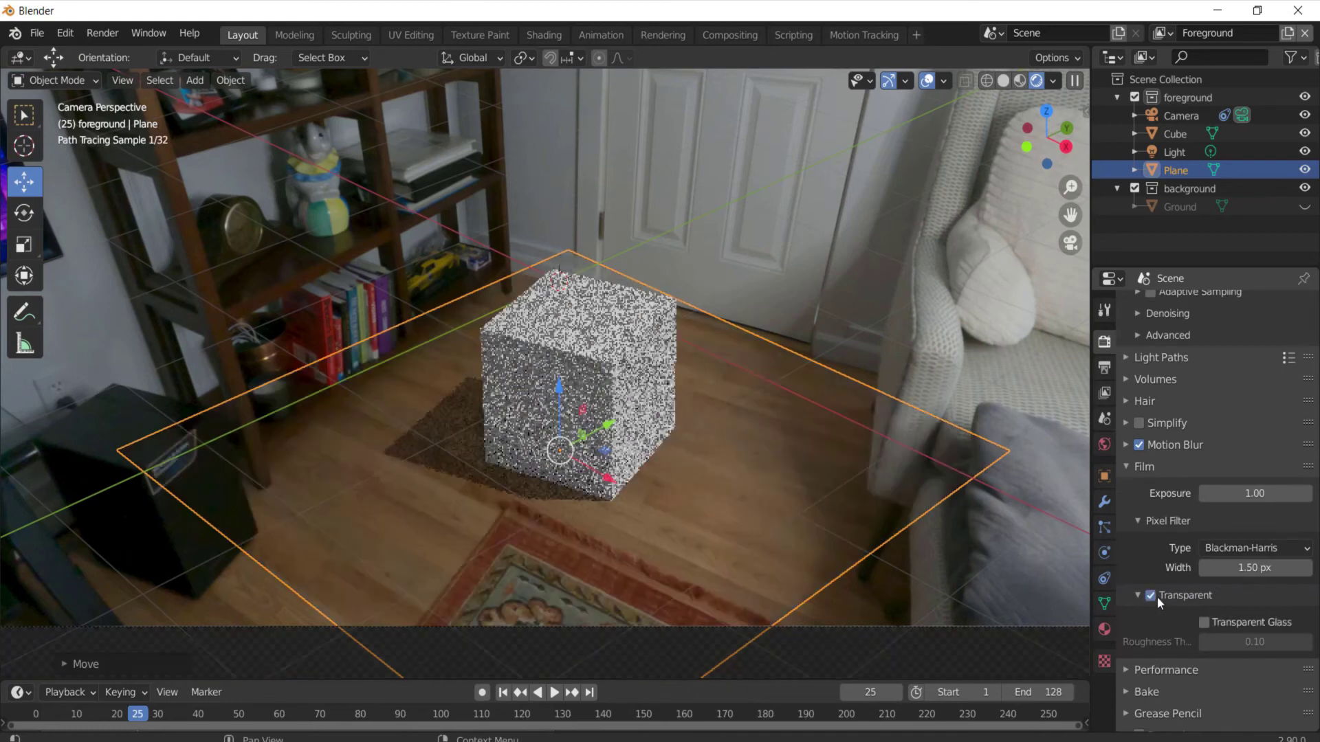
pyautogui.click(792, 277)
pyautogui.scroll(-4, 791, 276)
pyautogui.scroll(2, 742, 303)
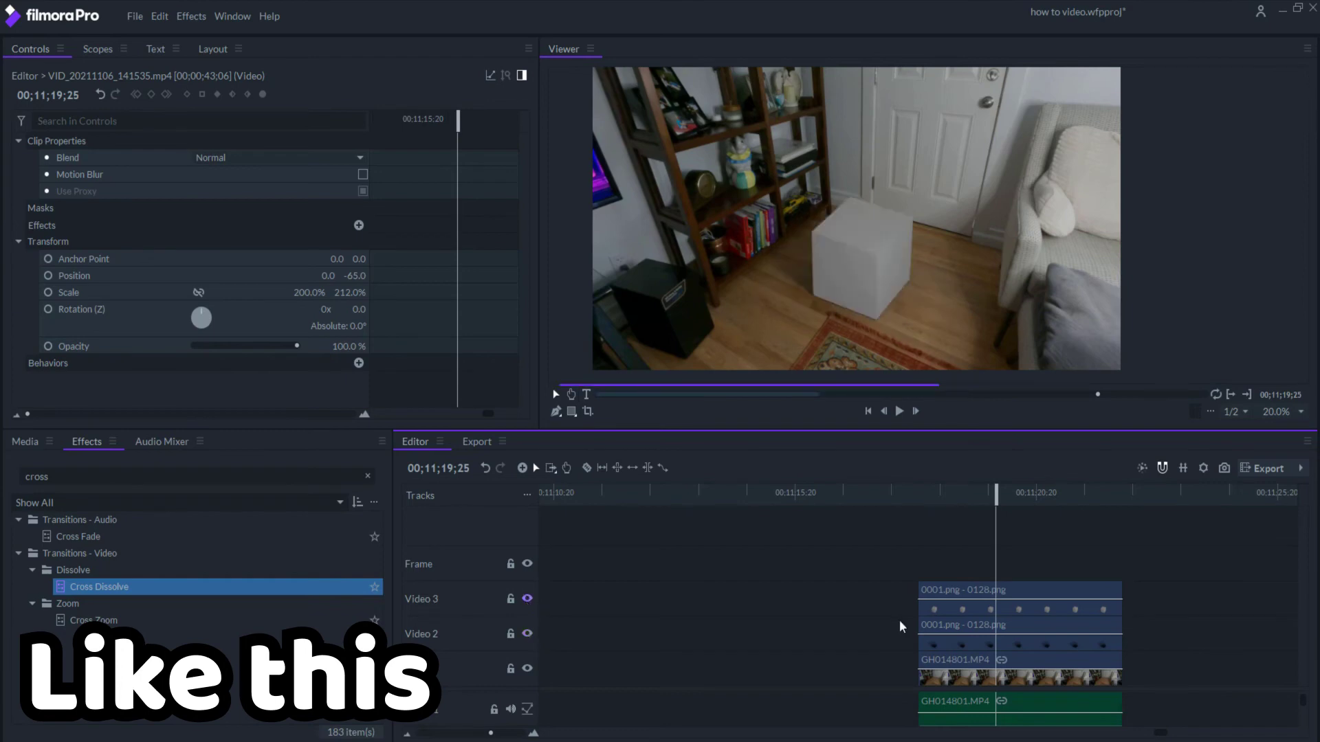
# Step: In FilmoraPro, lower the opacity of the 0001.png - 0128.png sequence on track Video 2 to 78%
pyautogui.click(943, 630)
pyautogui.moveTo(350, 347); pyautogui.dragTo(335, 347)
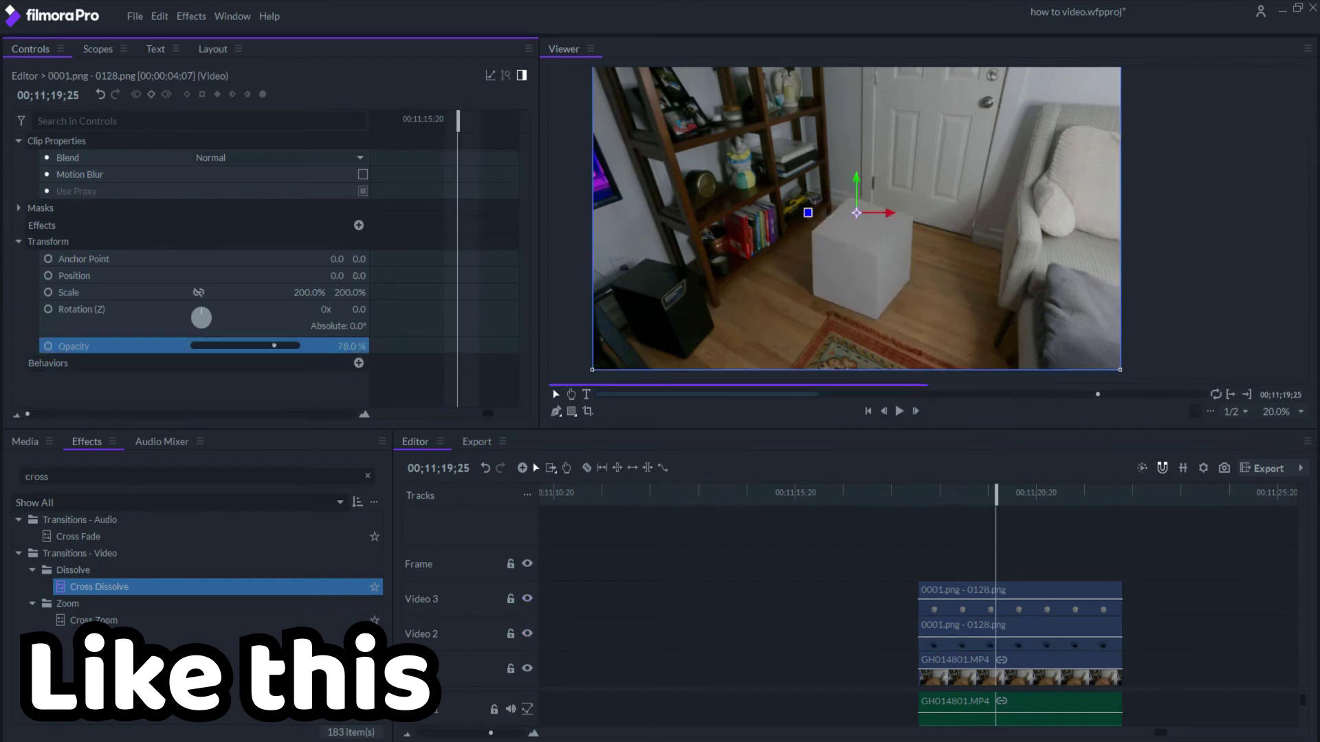